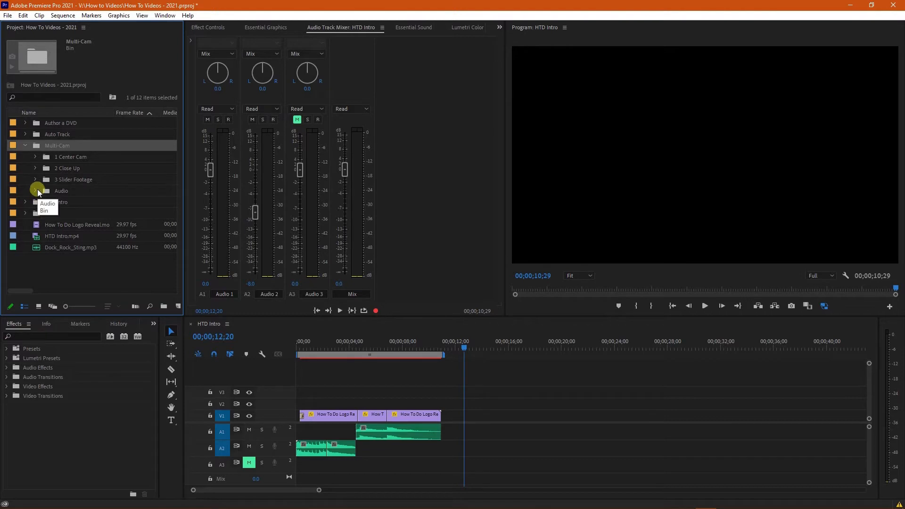
Step: Select the five video clips MVI 0199.MOV to MVI 0203.MOV in the 1 Center Cam bin
{"action": "left_click", "coordinate": [36, 157]}
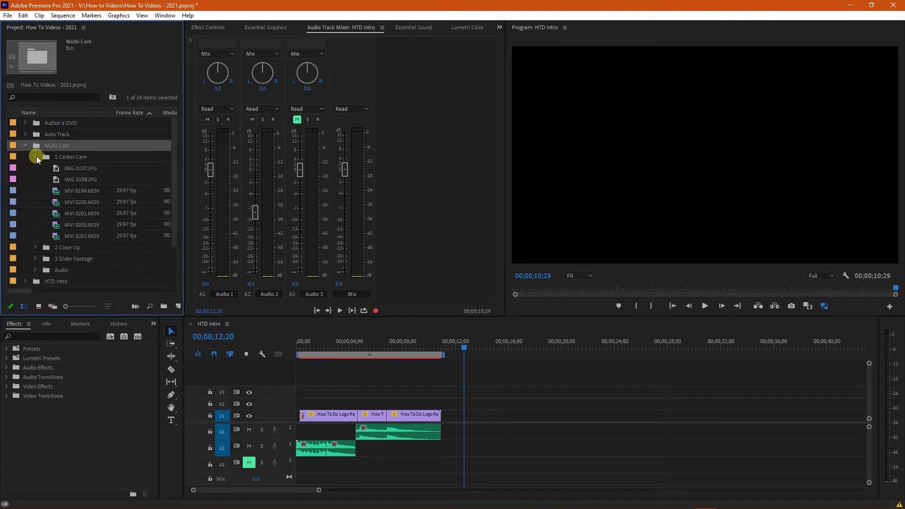
{"action": "left_click", "coordinate": [78, 191]}
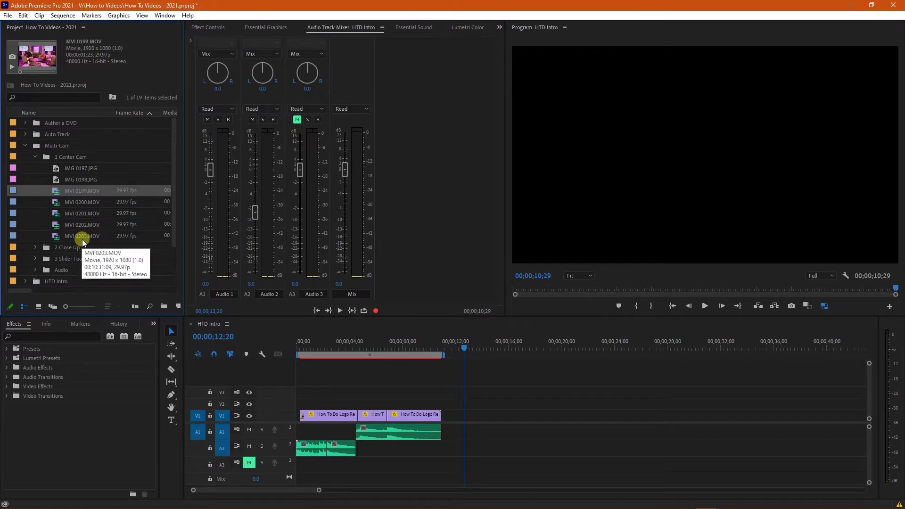
{"action": "left_click", "coordinate": [84, 212], "text": "shift"}
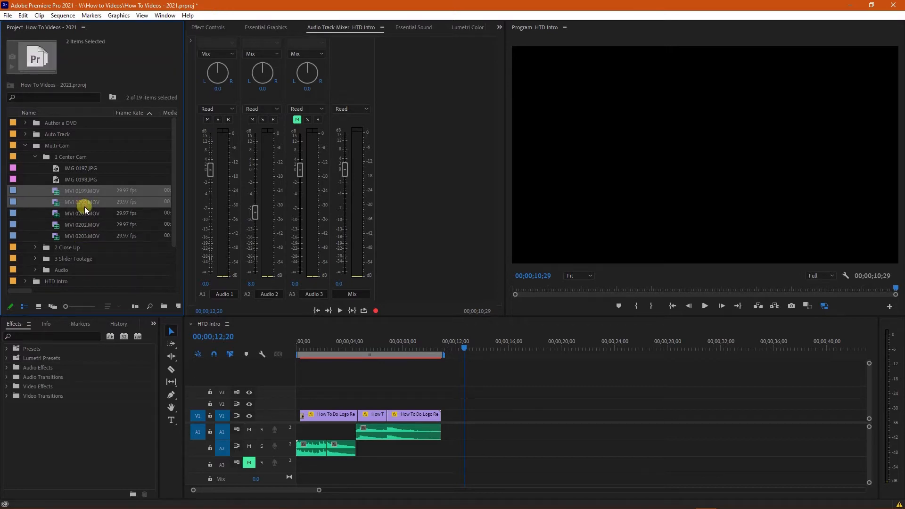
{"action": "left_click", "coordinate": [84, 222], "text": "shift"}
{"action": "left_click", "coordinate": [86, 236], "text": "shift"}
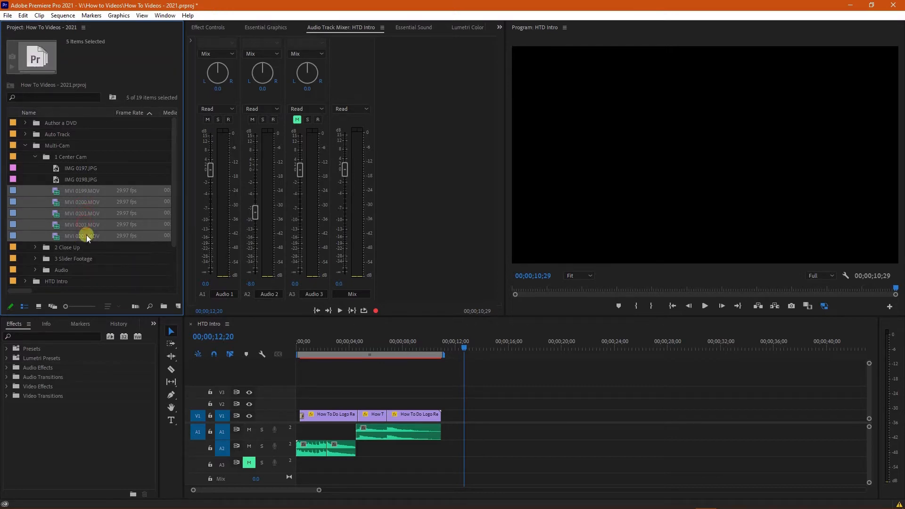
Step: Add the seven clips 2G4A9328.MOV to 2G4A9334.MOV from the 2 Close Up bin to the selection
{"action": "left_click", "coordinate": [35, 247]}
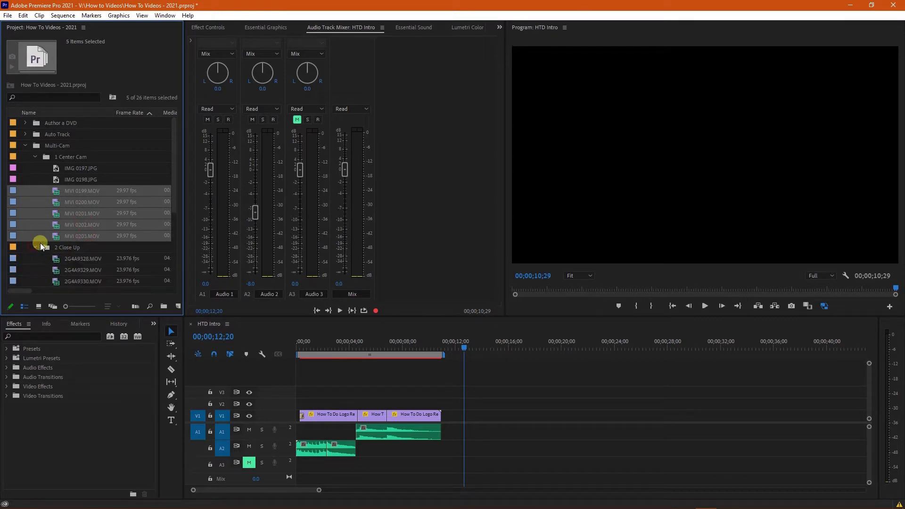
{"action": "scroll", "coordinate": [69, 236], "scroll_direction": "down", "scroll_amount": 3}
{"action": "scroll", "coordinate": [69, 237], "scroll_direction": "down", "scroll_amount": 1}
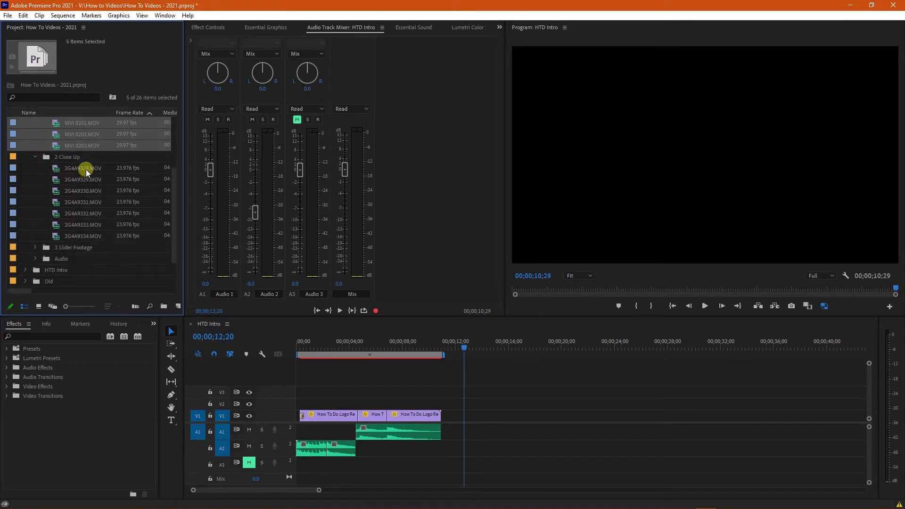
{"action": "left_click", "coordinate": [86, 169], "text": "shift"}
{"action": "left_click", "coordinate": [86, 180], "text": "shift"}
{"action": "left_click", "coordinate": [84, 191], "text": "shift"}
{"action": "left_click", "coordinate": [81, 202], "text": "shift"}
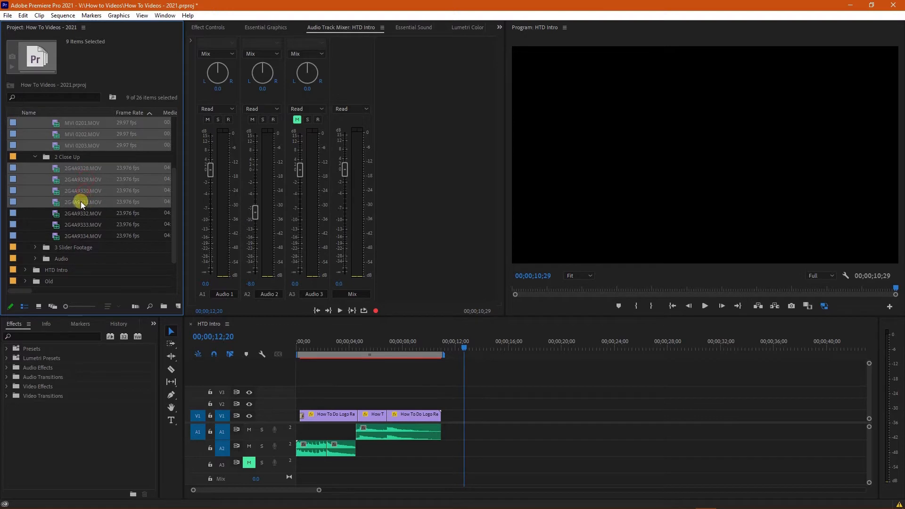
{"action": "left_click", "coordinate": [84, 213], "text": "shift"}
{"action": "left_click", "coordinate": [84, 225], "text": "shift"}
{"action": "left_click", "coordinate": [83, 236], "text": "shift"}
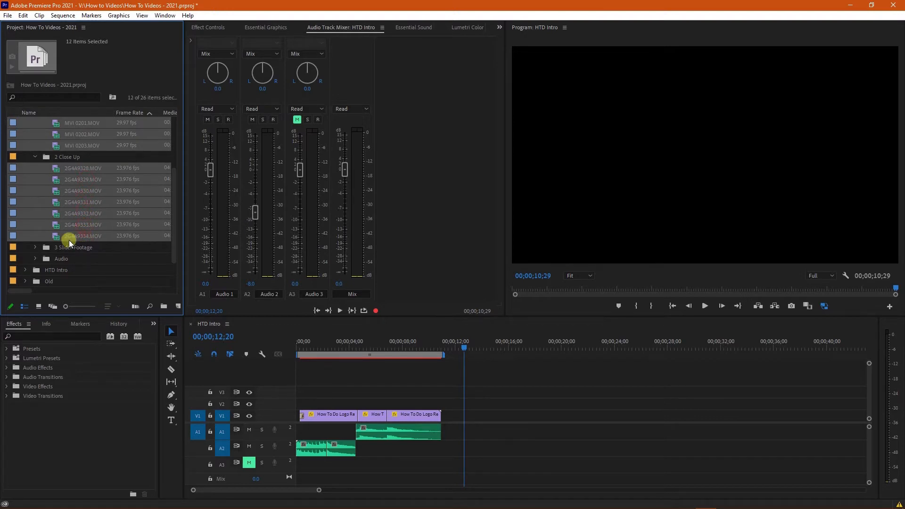
Step: Add the video clips MVI 5965, 5966, 5968, 5969 and 5971 from the 3 Slider Footage bin to the selection
{"action": "left_click", "coordinate": [33, 247]}
{"action": "scroll", "coordinate": [102, 214], "scroll_direction": "down", "scroll_amount": 8}
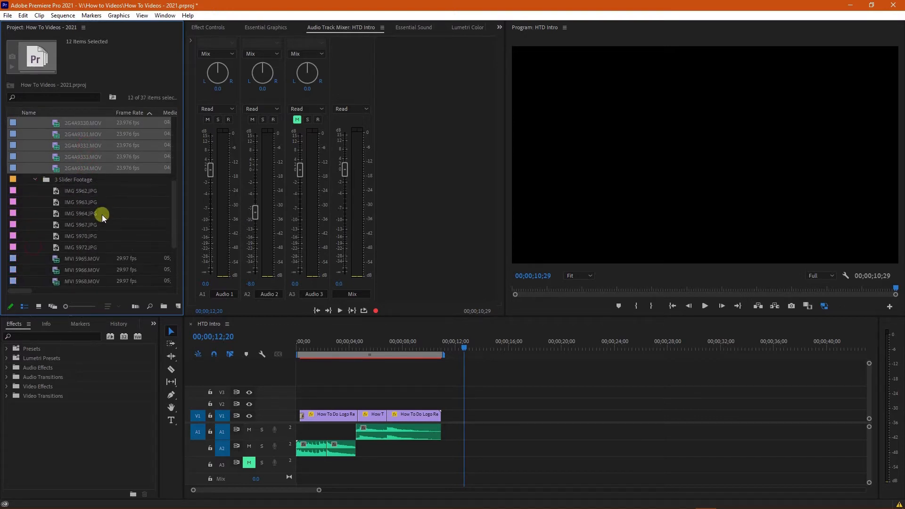
{"action": "scroll", "coordinate": [102, 213], "scroll_direction": "down", "scroll_amount": 3}
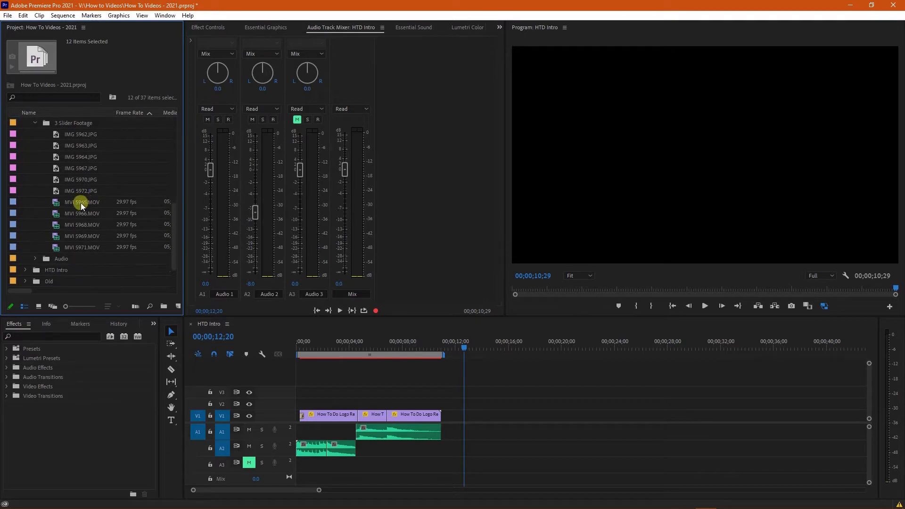
{"action": "left_click", "coordinate": [80, 203], "text": "ctrl"}
{"action": "left_click", "coordinate": [81, 214], "text": "ctrl"}
{"action": "left_click", "coordinate": [82, 224], "text": "ctrl"}
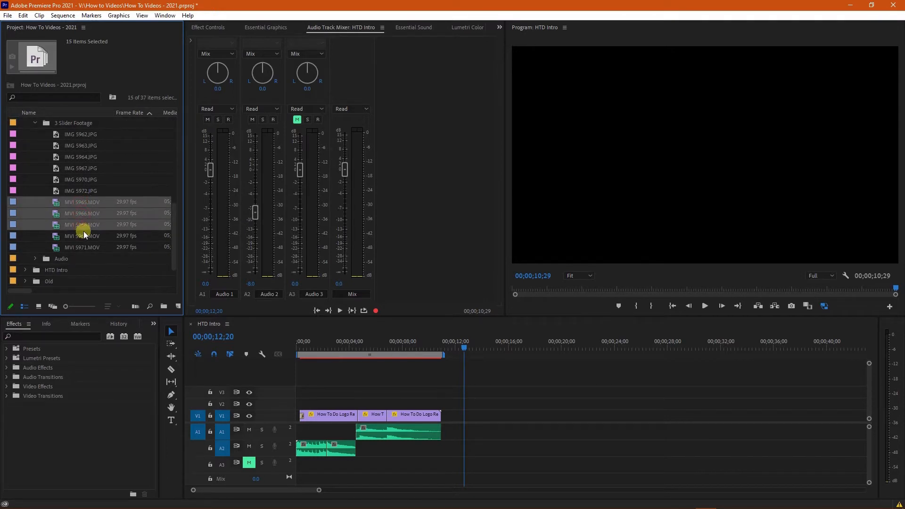
{"action": "left_click", "coordinate": [82, 233], "text": "ctrl"}
{"action": "left_click", "coordinate": [84, 245], "text": "ctrl"}
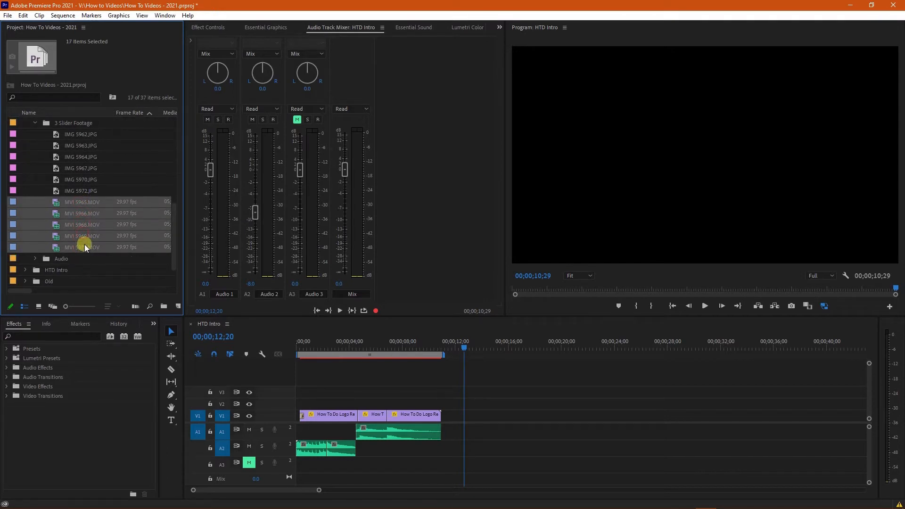
Step: Add the recordings MONO-002 to MONO-005 from the first sub-bin of the Audio bin to the selection
{"action": "left_click", "coordinate": [34, 258]}
{"action": "scroll", "coordinate": [59, 247], "scroll_direction": "down", "scroll_amount": 2}
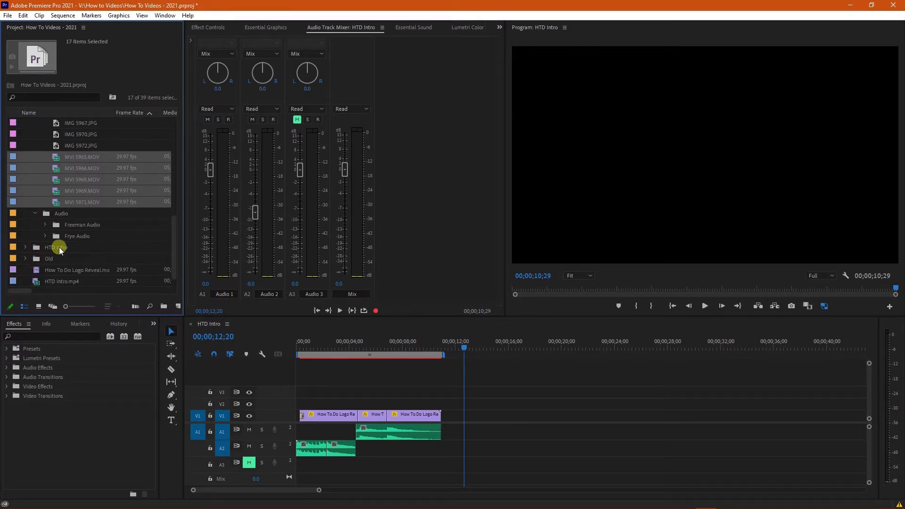
{"action": "left_click", "coordinate": [45, 225]}
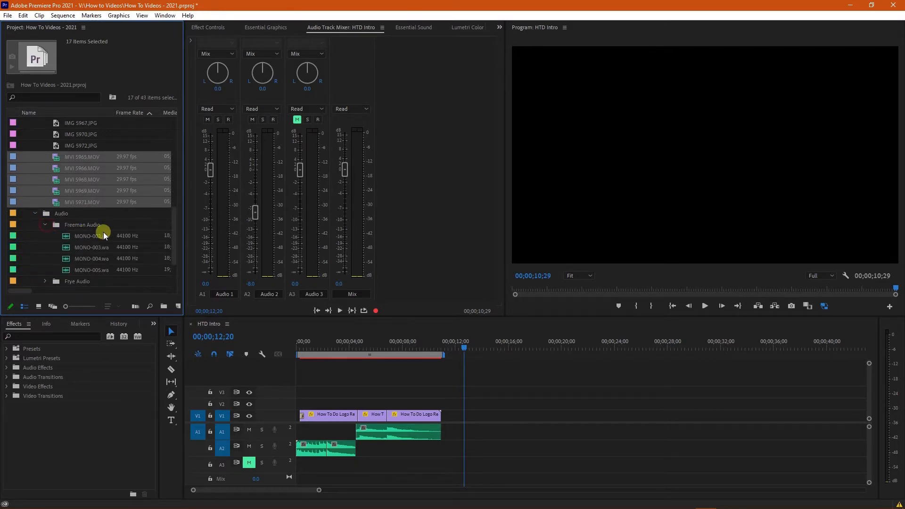
{"action": "scroll", "coordinate": [103, 231], "scroll_direction": "down", "scroll_amount": 1}
{"action": "left_click", "coordinate": [95, 217], "text": "ctrl"}
{"action": "left_click", "coordinate": [92, 224], "text": "ctrl"}
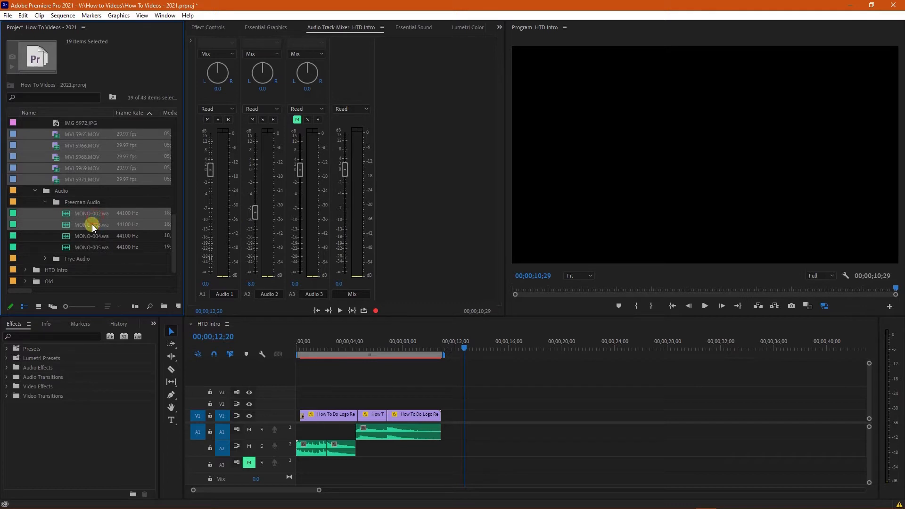
{"action": "left_click", "coordinate": [89, 236], "text": "ctrl"}
{"action": "left_click", "coordinate": [86, 246], "text": "ctrl"}
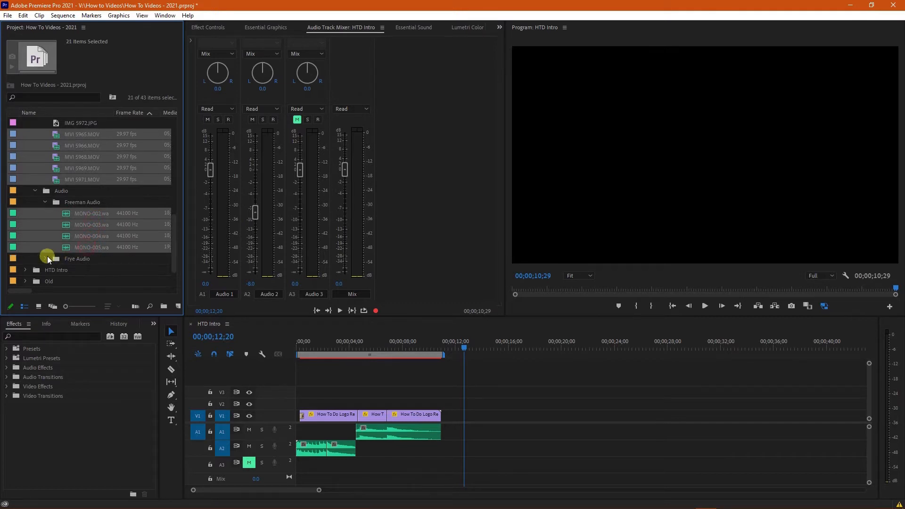
Step: Add the recordings MONO-001 to MONO-005 from the second sub-bin of the Audio bin to the selection
{"action": "left_click", "coordinate": [46, 258]}
{"action": "scroll", "coordinate": [72, 234], "scroll_direction": "down", "scroll_amount": 3}
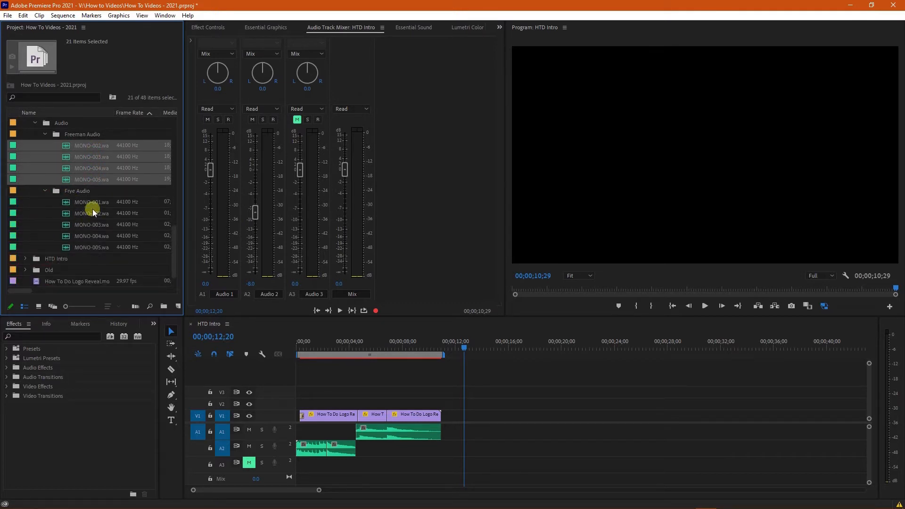
{"action": "left_click", "coordinate": [95, 201], "text": "ctrl"}
{"action": "left_click", "coordinate": [92, 213], "text": "ctrl"}
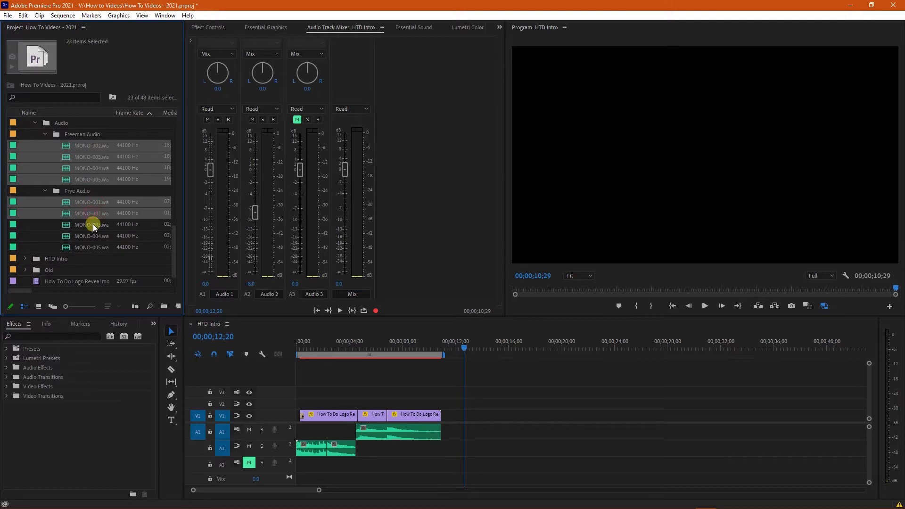
{"action": "left_click", "coordinate": [93, 224], "text": "ctrl"}
{"action": "left_click", "coordinate": [95, 236], "text": "ctrl"}
{"action": "left_click", "coordinate": [92, 246], "text": "ctrl"}
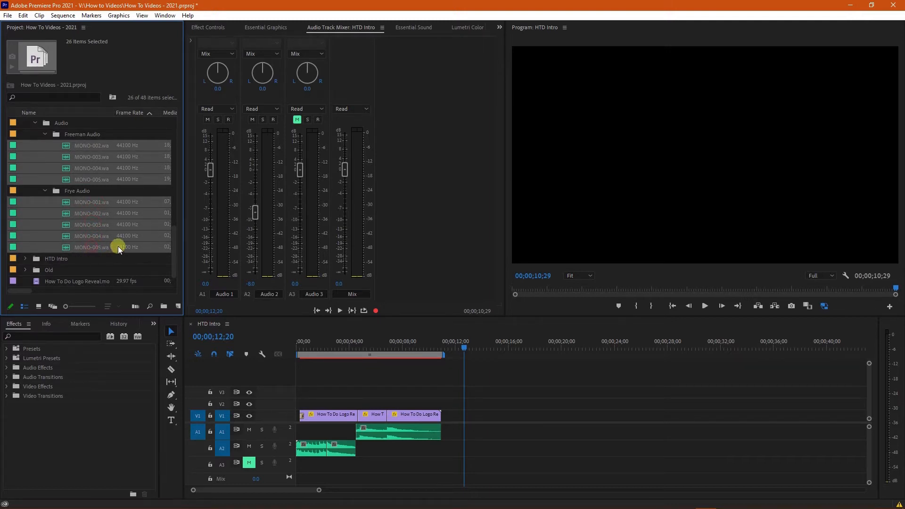
Step: Create multi-camera source sequences from the selected clips, synchronized by audio, with "Multi Tutorial" appended to the video clip name
{"action": "scroll", "coordinate": [124, 224], "scroll_direction": "up", "scroll_amount": 5}
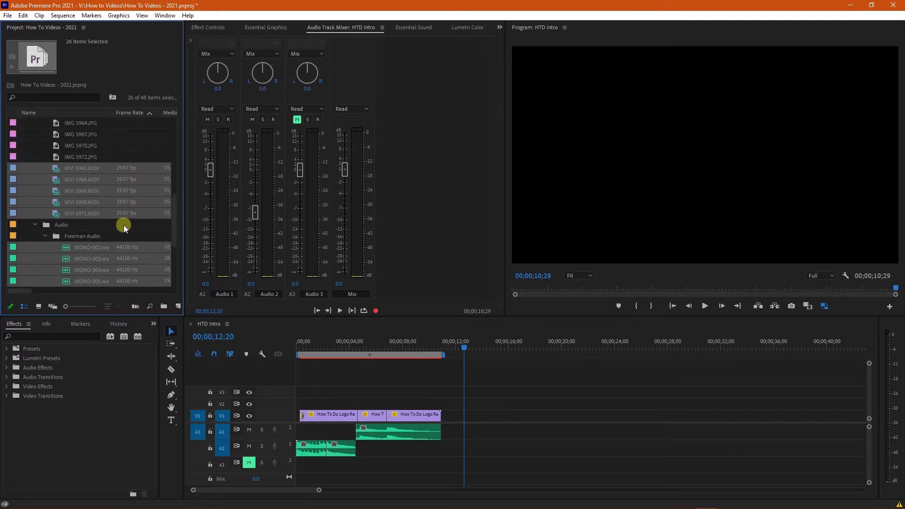
{"action": "scroll", "coordinate": [124, 223], "scroll_direction": "up", "scroll_amount": 5}
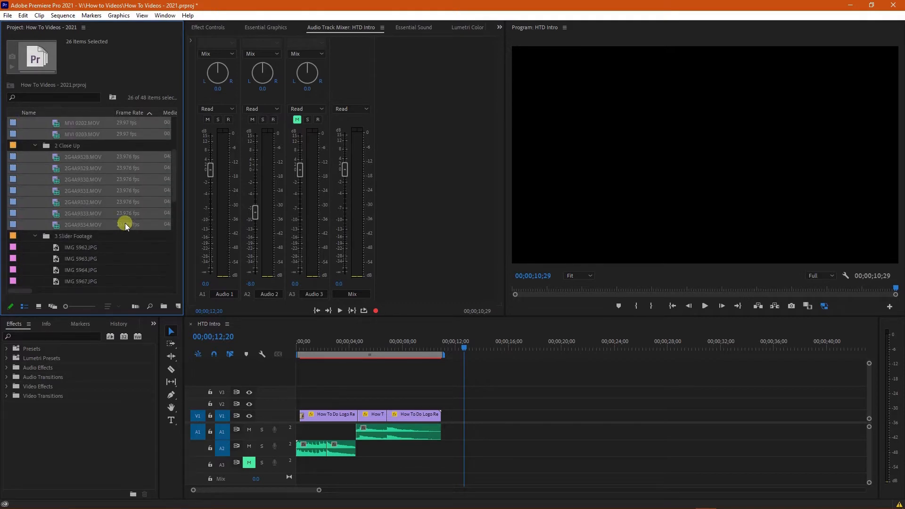
{"action": "scroll", "coordinate": [126, 224], "scroll_direction": "up", "scroll_amount": 2}
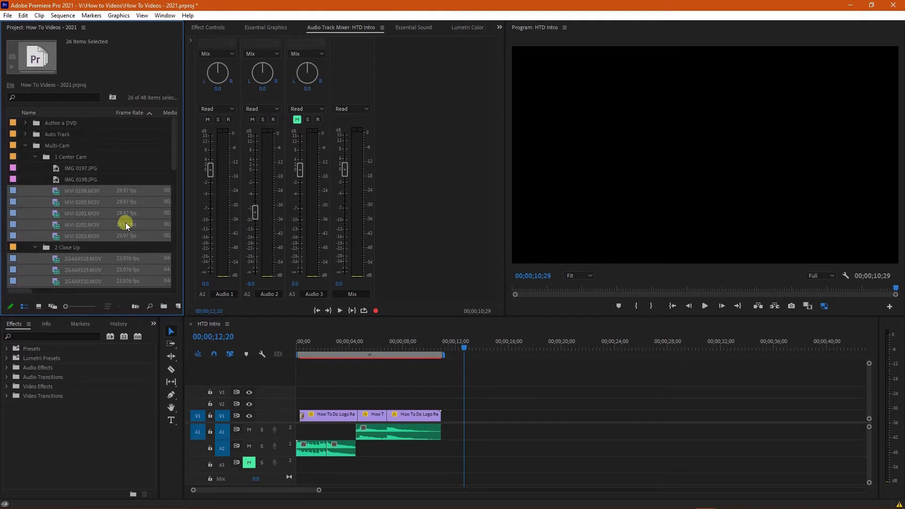
{"action": "scroll", "coordinate": [126, 224], "scroll_direction": "down", "scroll_amount": 2}
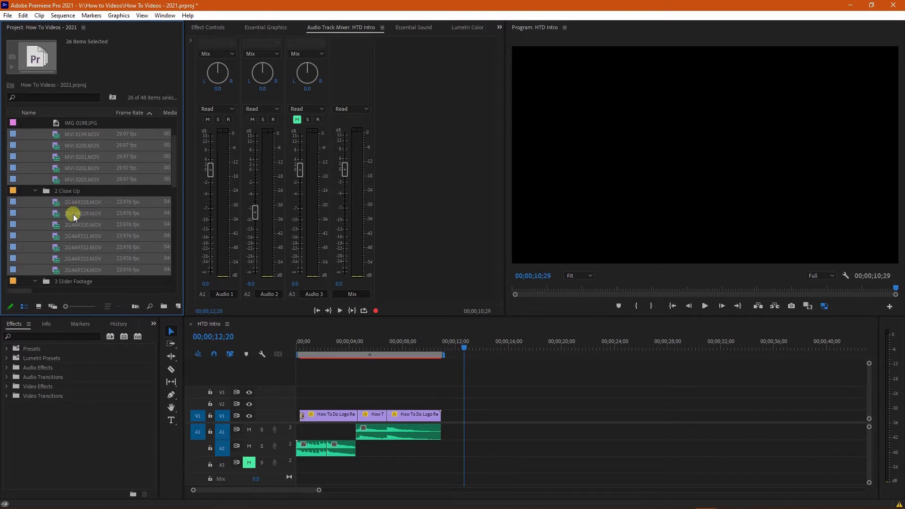
{"action": "right_click", "coordinate": [73, 214]}
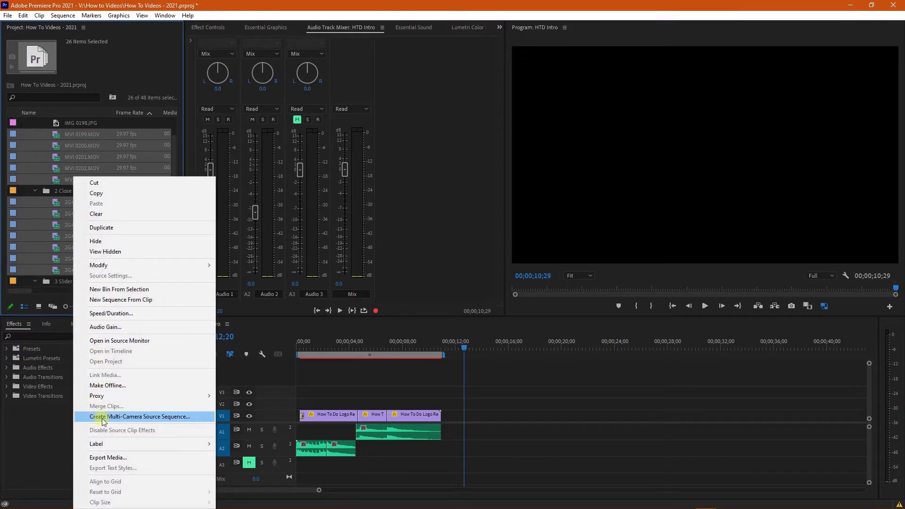
{"action": "left_click", "coordinate": [154, 417]}
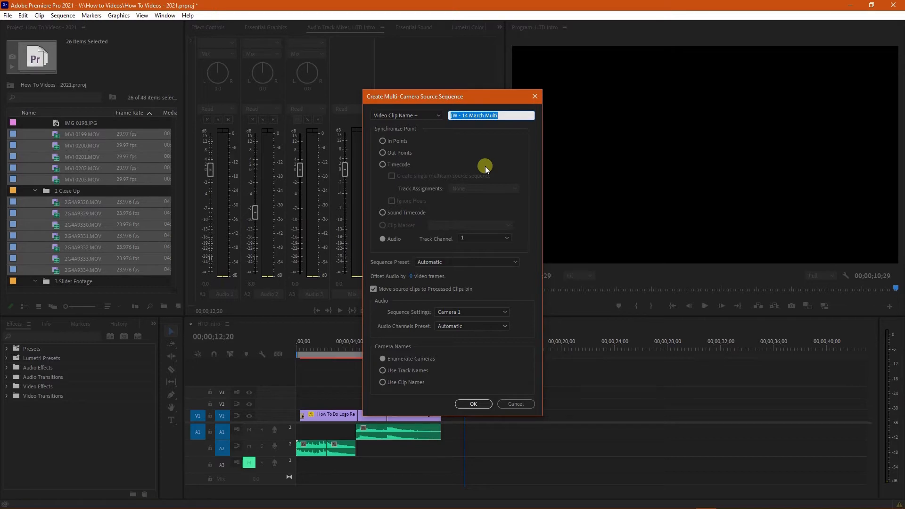
{"action": "type", "text": "Multi Tutorial"}
{"action": "left_click", "coordinate": [491, 406]}
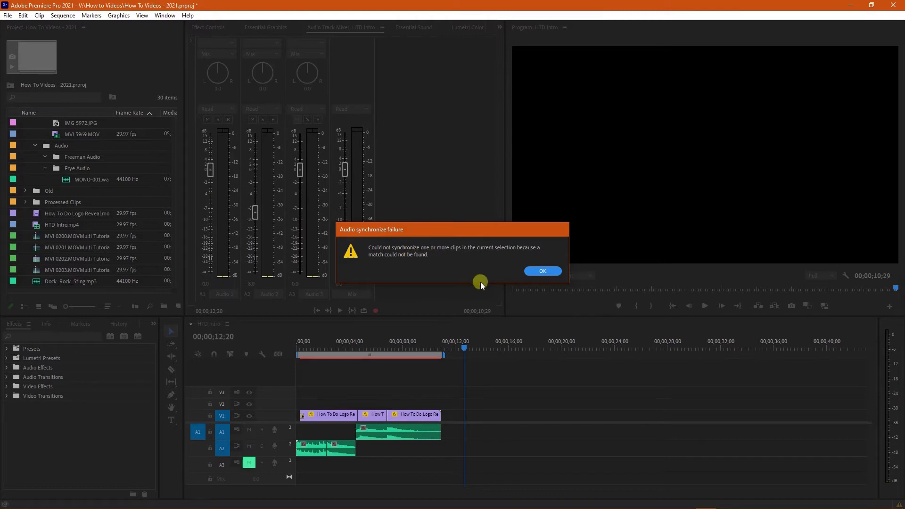
{"action": "left_click", "coordinate": [542, 271]}
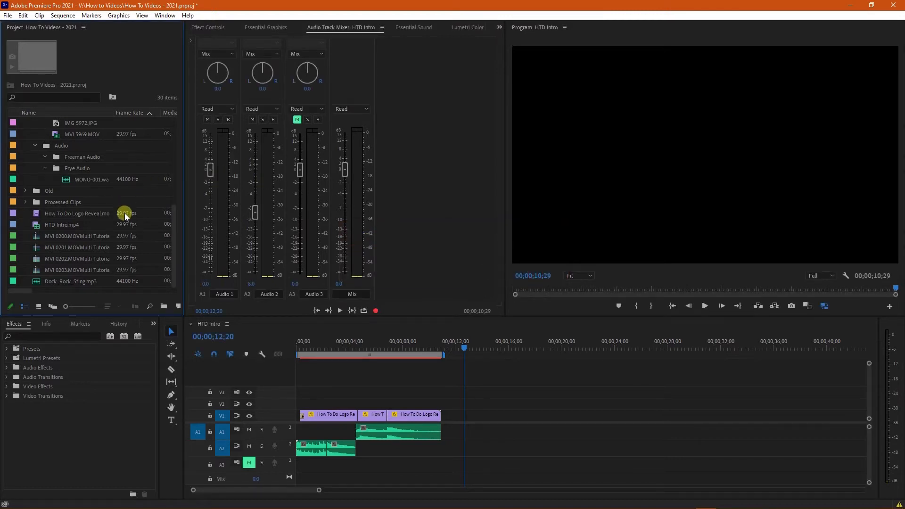
Step: Inspect the clips left in the Multi-Cam bins, selecting MVI 0199.MOV, MVI 5969.MOV and MONO-001.wav in turn
{"action": "scroll", "coordinate": [126, 213], "scroll_direction": "up", "scroll_amount": 5}
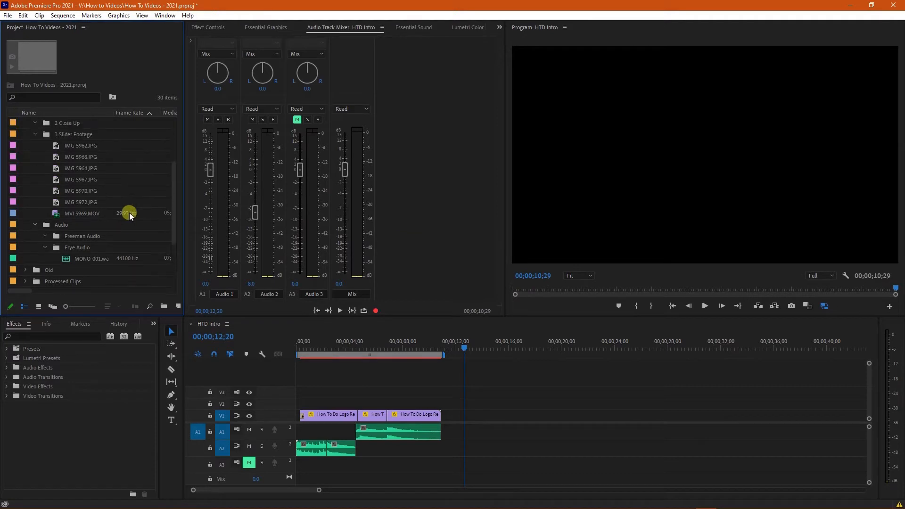
{"action": "scroll", "coordinate": [130, 213], "scroll_direction": "up", "scroll_amount": 1}
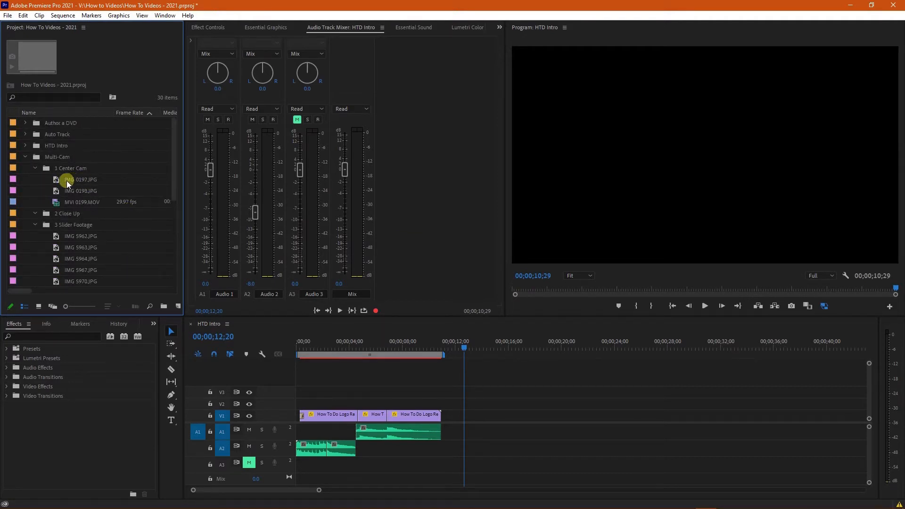
{"action": "scroll", "coordinate": [67, 190], "scroll_direction": "down", "scroll_amount": 3}
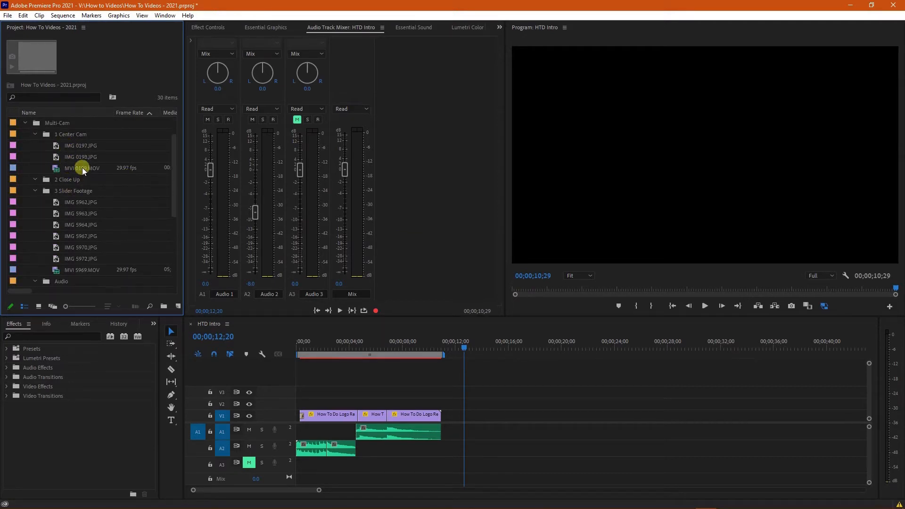
{"action": "left_click", "coordinate": [82, 168]}
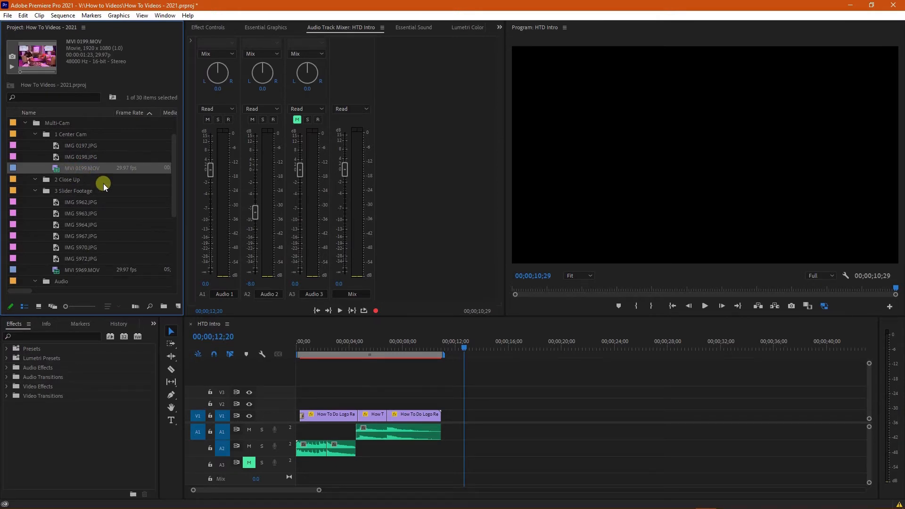
{"action": "scroll", "coordinate": [104, 184], "scroll_direction": "down", "scroll_amount": 3}
{"action": "left_click", "coordinate": [74, 212]}
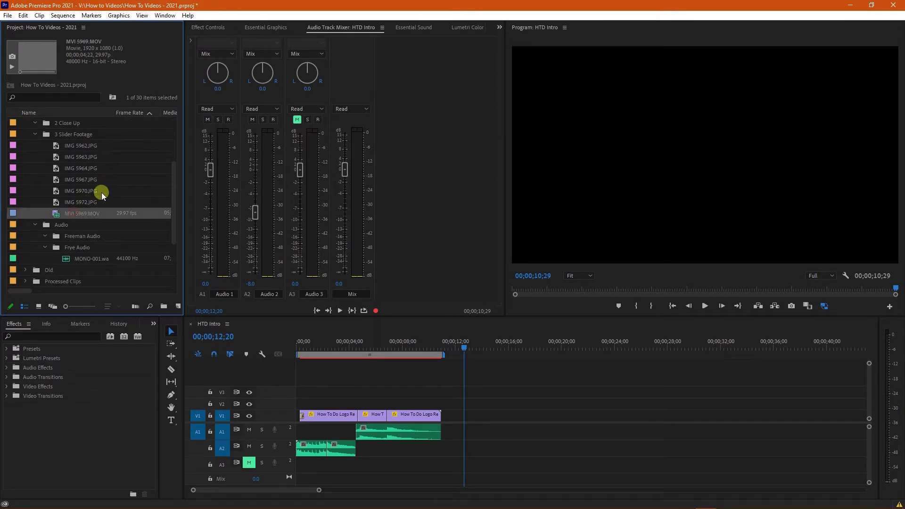
{"action": "scroll", "coordinate": [106, 185], "scroll_direction": "down", "scroll_amount": 3}
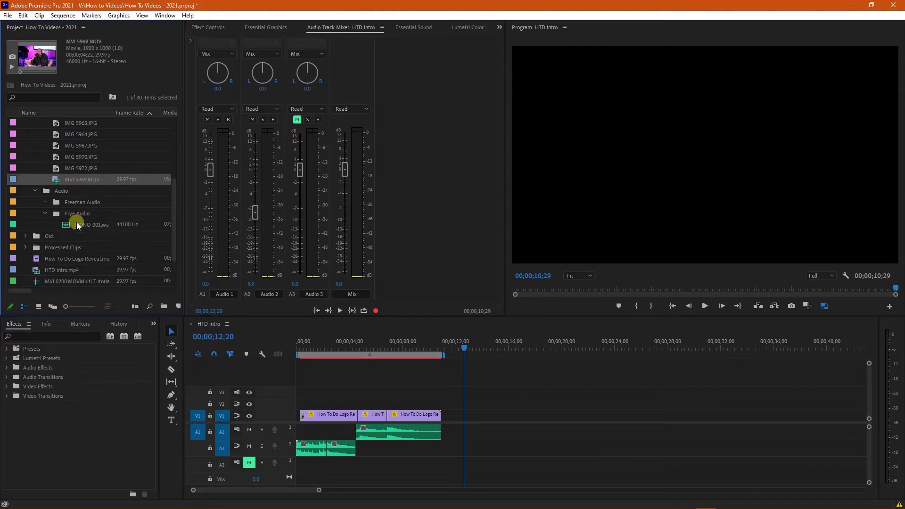
{"action": "left_click", "coordinate": [76, 224]}
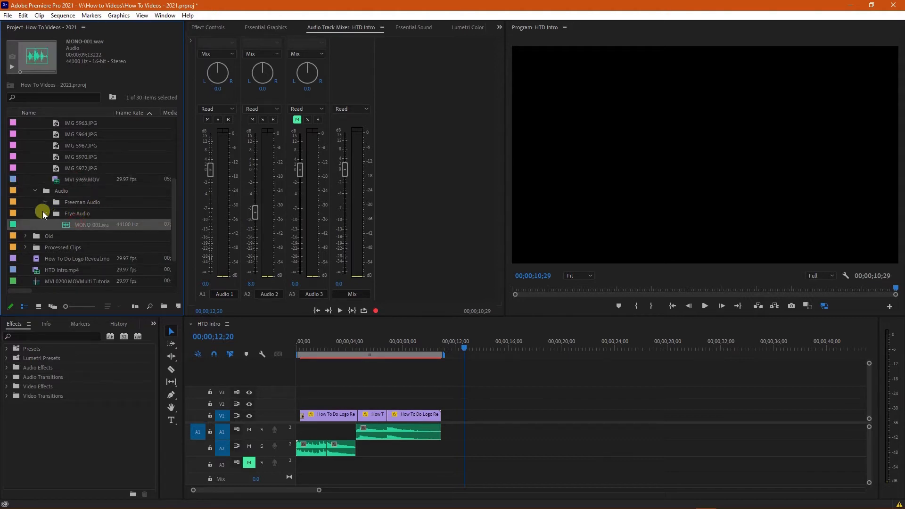
Step: Collapse the Audio, 3 Slider Footage and 1 Center Cam bins inside the Multi-Cam bin
{"action": "left_click", "coordinate": [35, 191]}
{"action": "scroll", "coordinate": [73, 182], "scroll_direction": "up", "scroll_amount": 3}
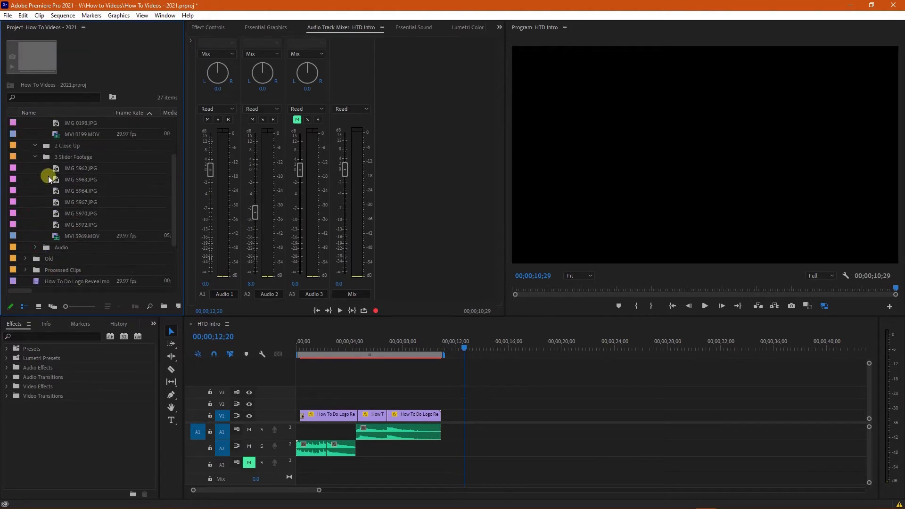
{"action": "left_click", "coordinate": [35, 156]}
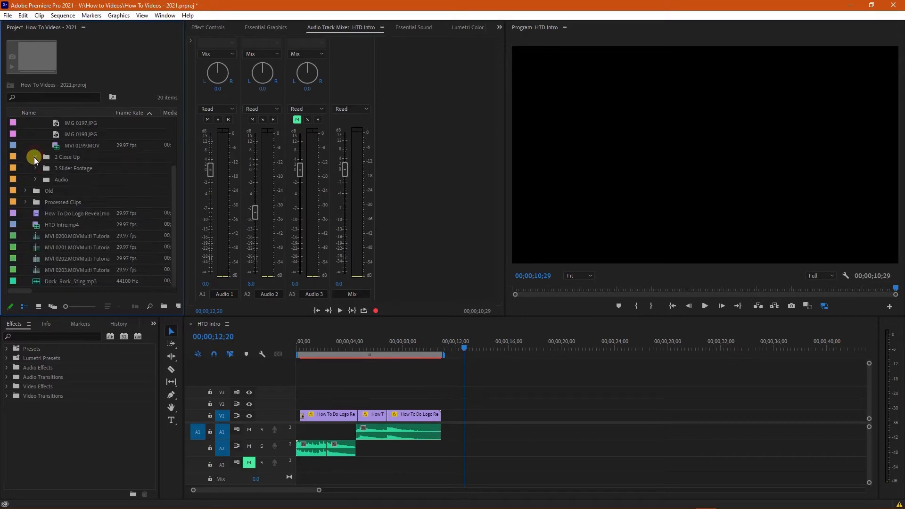
{"action": "scroll", "coordinate": [80, 174], "scroll_direction": "up", "scroll_amount": 1}
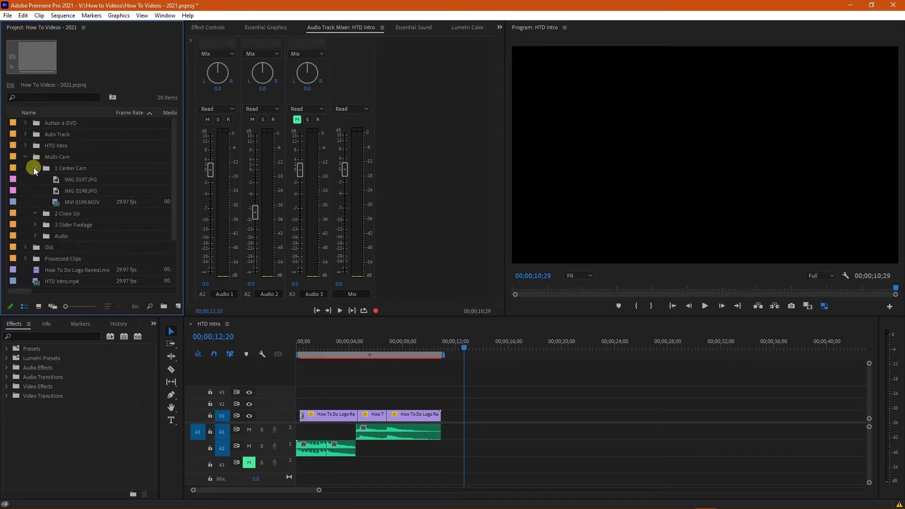
{"action": "left_click", "coordinate": [36, 168]}
{"action": "scroll", "coordinate": [66, 200], "scroll_direction": "down", "scroll_amount": 2}
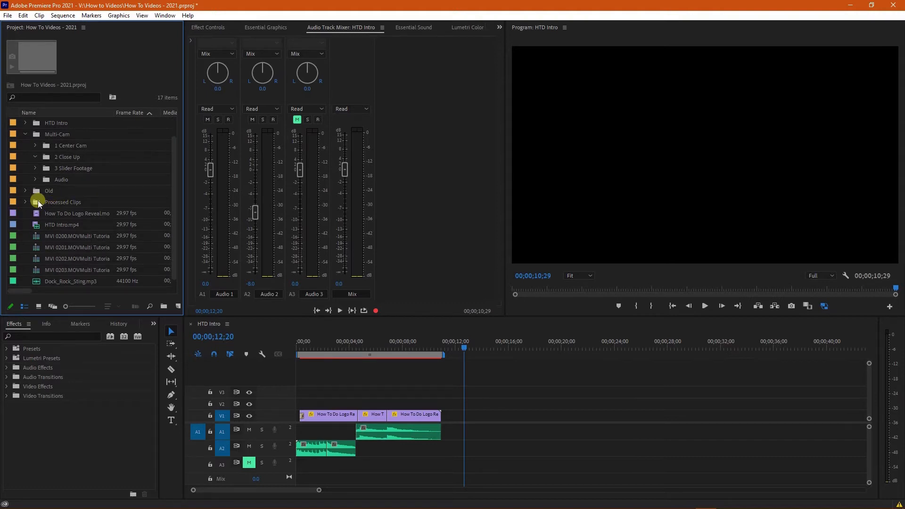
Step: Review the camera clips and audio recordings in the Processed Clips bin, and collapse the bin again
{"action": "left_click", "coordinate": [26, 202]}
{"action": "scroll", "coordinate": [61, 206], "scroll_direction": "down", "scroll_amount": 4}
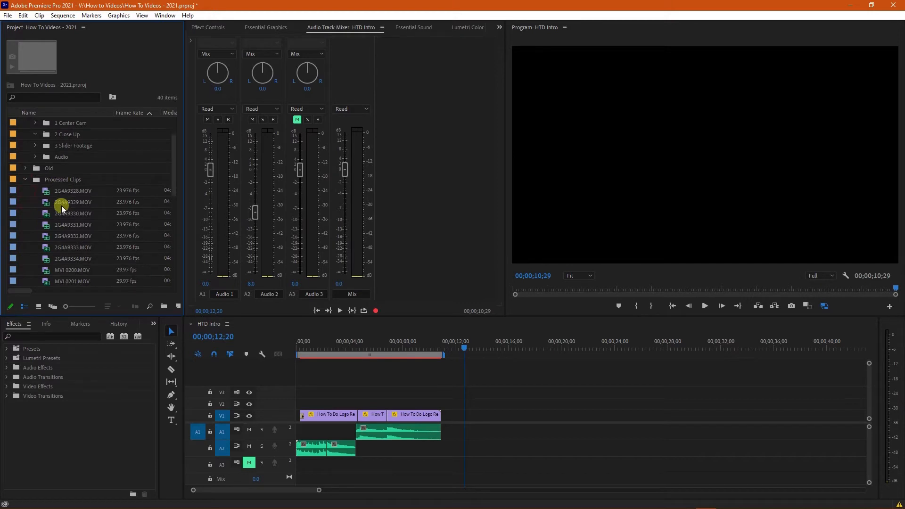
{"action": "scroll", "coordinate": [64, 205], "scroll_direction": "down", "scroll_amount": 7}
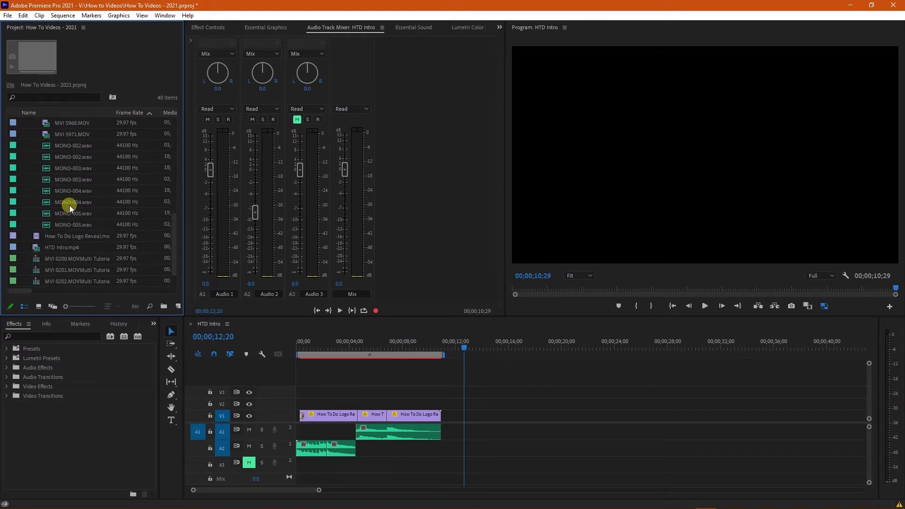
{"action": "scroll", "coordinate": [72, 206], "scroll_direction": "up", "scroll_amount": 10}
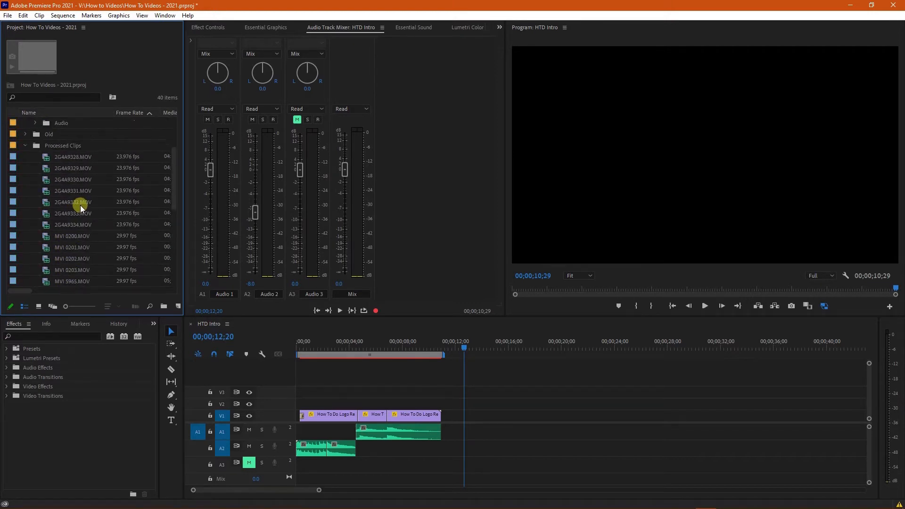
{"action": "left_click", "coordinate": [24, 158]}
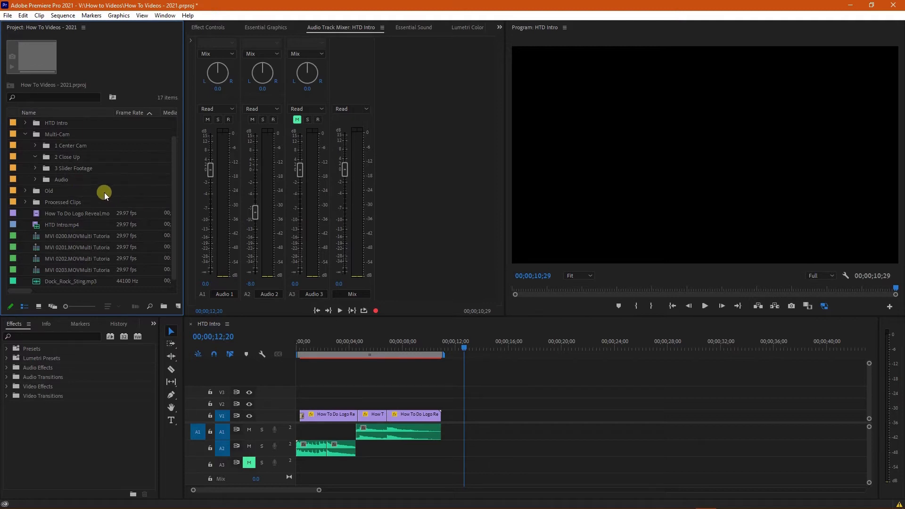
Step: Check the details of the multi-camera sequences MVI 0200 to MVI 0203 by selecting them one after another
{"action": "left_click", "coordinate": [37, 238]}
{"action": "left_click", "coordinate": [35, 247]}
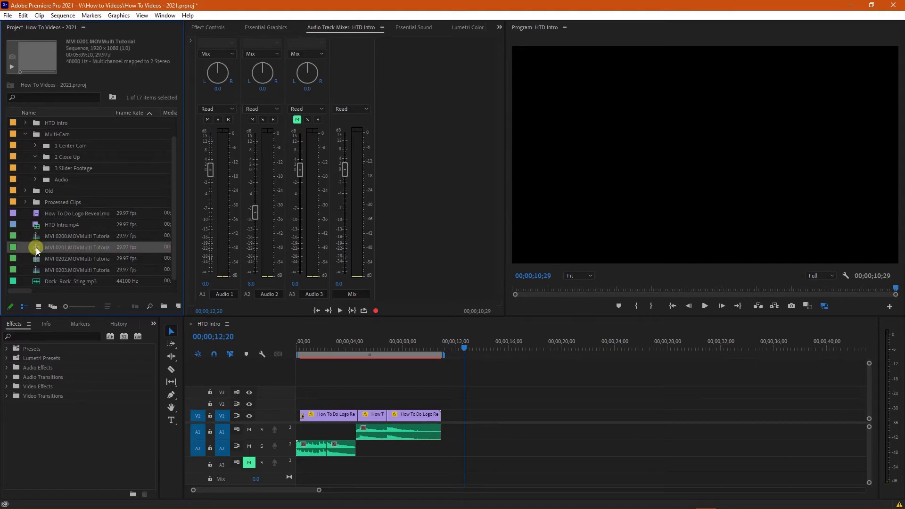
{"action": "left_click", "coordinate": [35, 260]}
{"action": "left_click", "coordinate": [37, 273]}
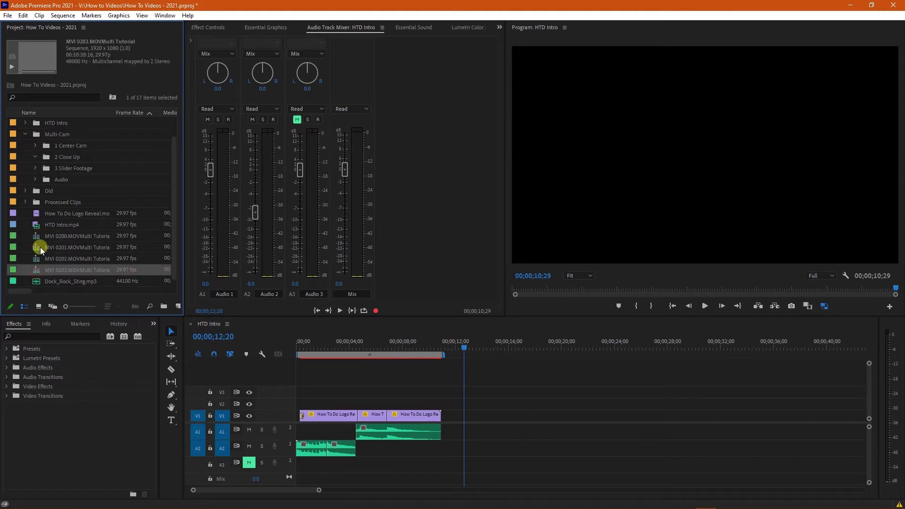
{"action": "left_click", "coordinate": [36, 239]}
{"action": "left_click", "coordinate": [36, 248]}
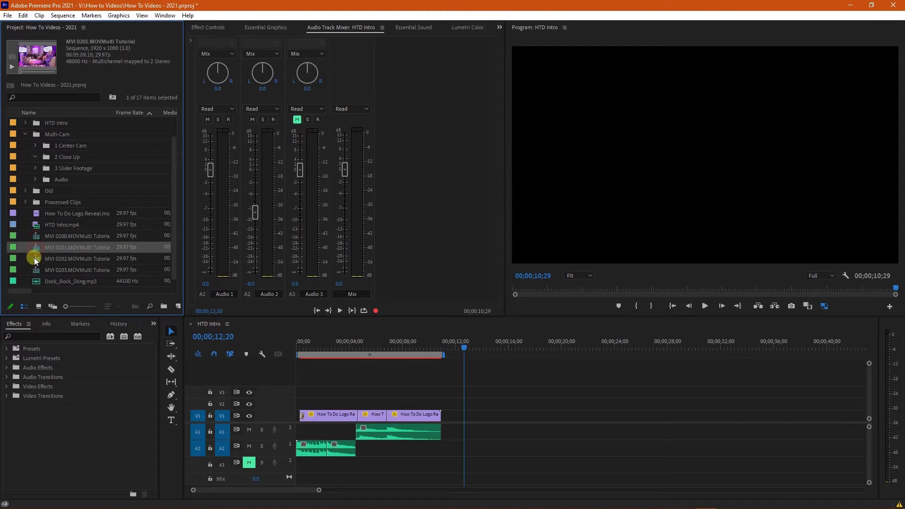
{"action": "left_click", "coordinate": [35, 258]}
{"action": "left_click", "coordinate": [37, 271]}
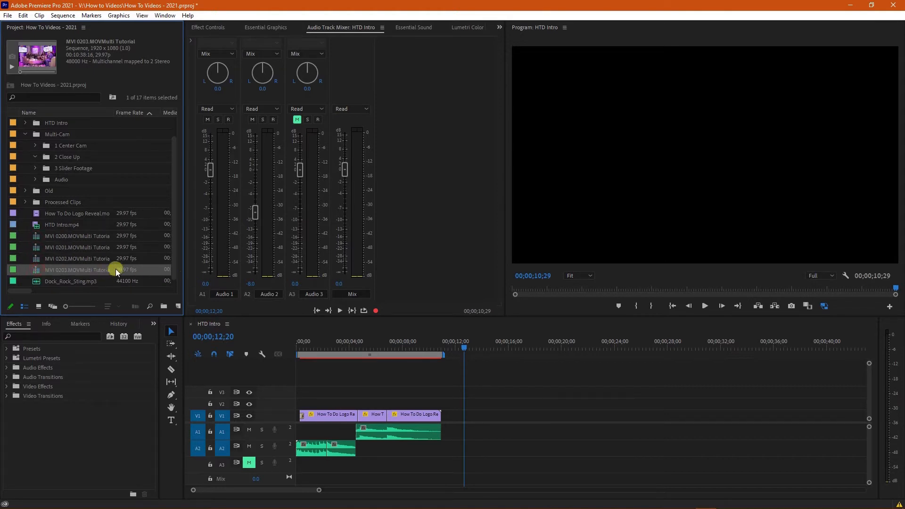
Step: Open the multi-camera sequence MVI 0200.MOVMulti Tutorial in the timeline and deselect its clips
{"action": "left_click", "coordinate": [34, 237]}
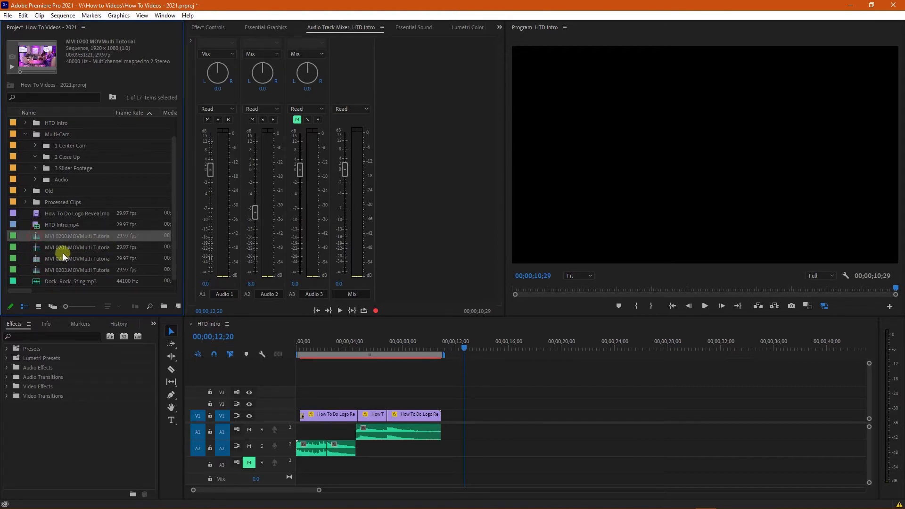
{"action": "right_click", "coordinate": [36, 236]}
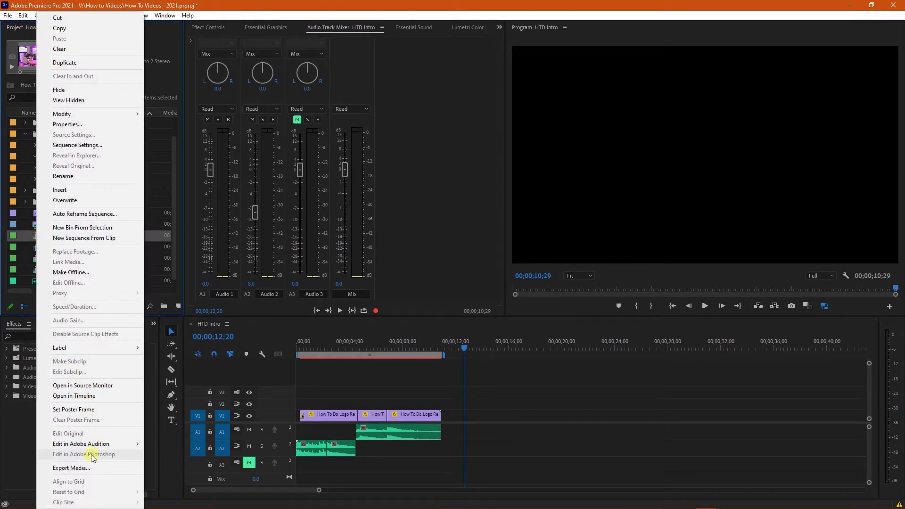
{"action": "left_click", "coordinate": [79, 396]}
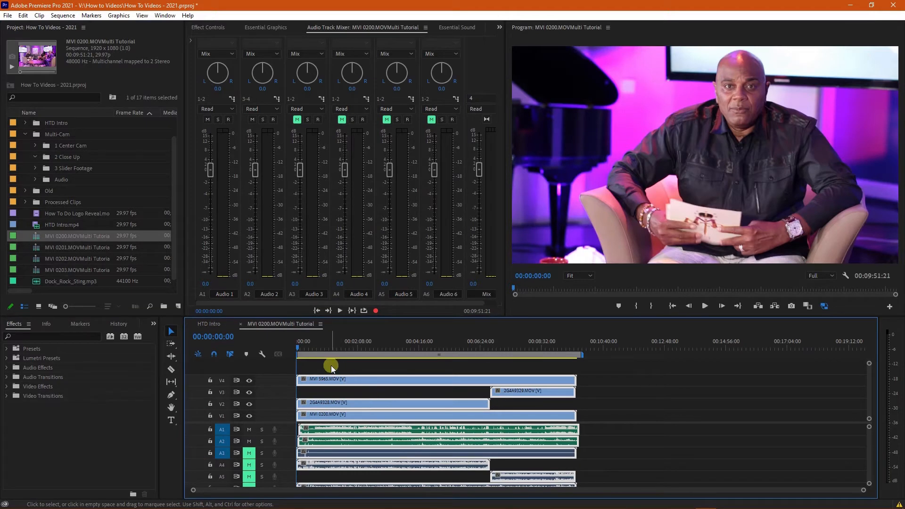
{"action": "left_click", "coordinate": [317, 365]}
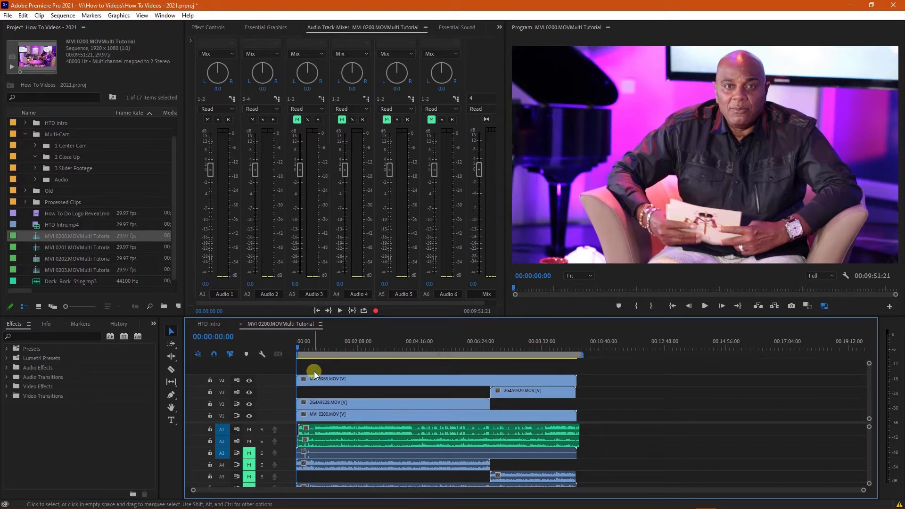
Step: Examine up close how the video and audio clips are offset at the start of the sequence
{"action": "key", "text": "equal"}
{"action": "key", "text": "equal"}
{"action": "key", "text": "equal"}
{"action": "key", "text": "equal"}
{"action": "key", "text": "equal"}
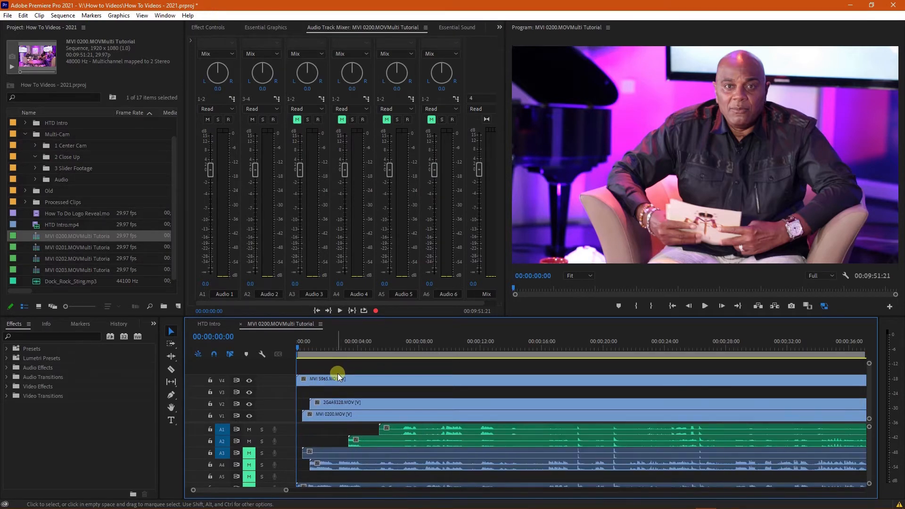
{"action": "key", "text": "equal"}
{"action": "key", "text": "equal"}
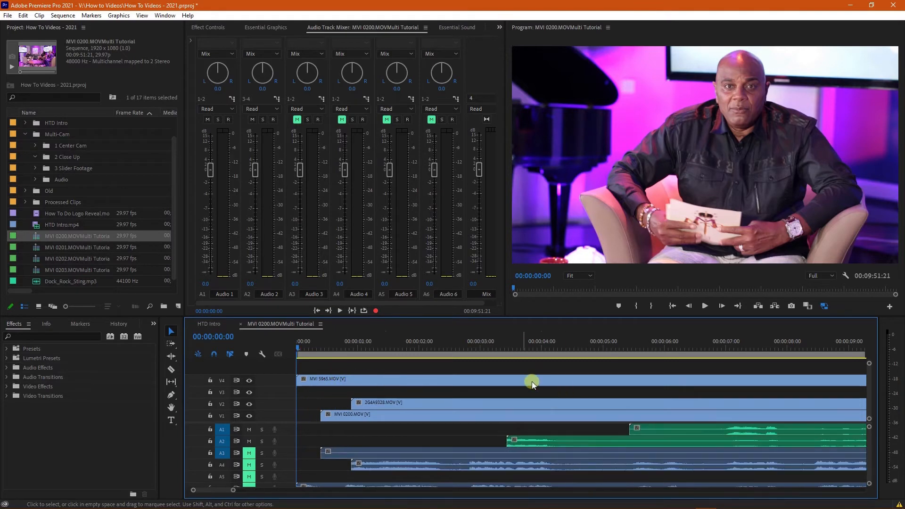
{"action": "key", "text": "minus"}
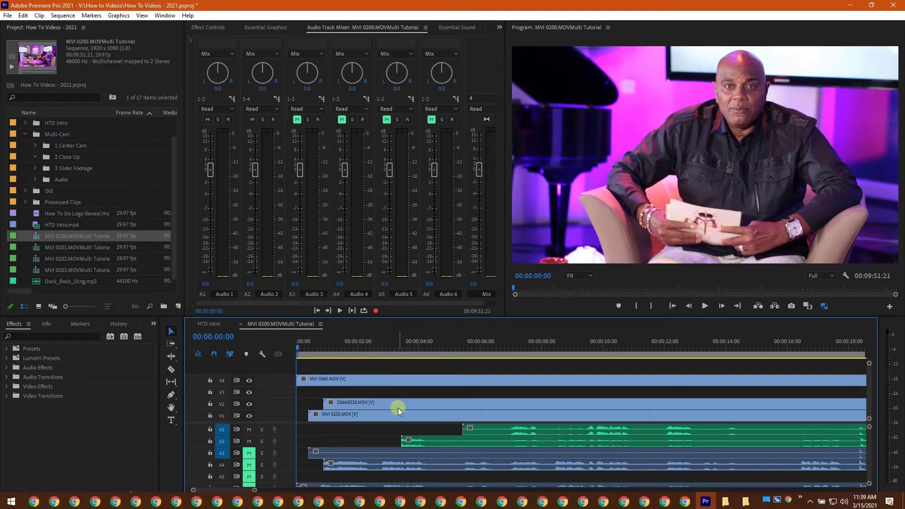
{"action": "scroll", "coordinate": [468, 404], "scroll_direction": "down", "scroll_amount": 1}
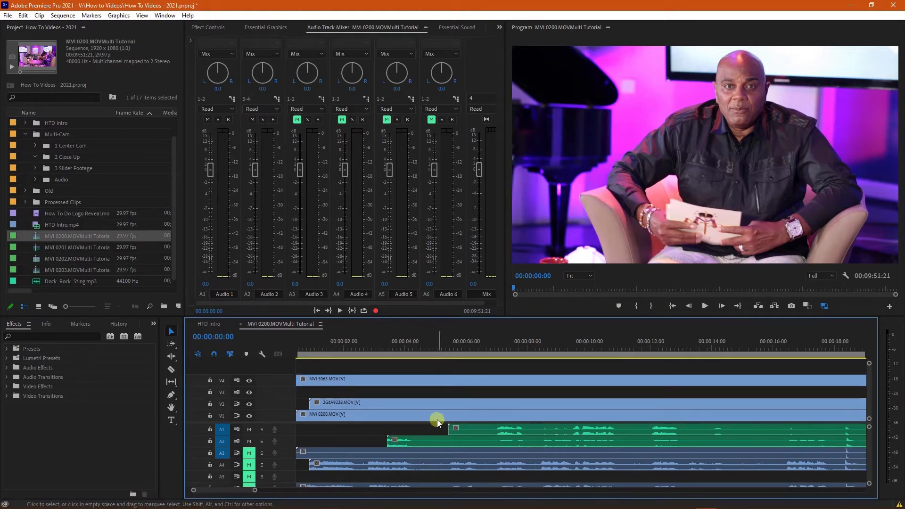
{"action": "scroll", "coordinate": [450, 412], "scroll_direction": "up", "scroll_amount": 1}
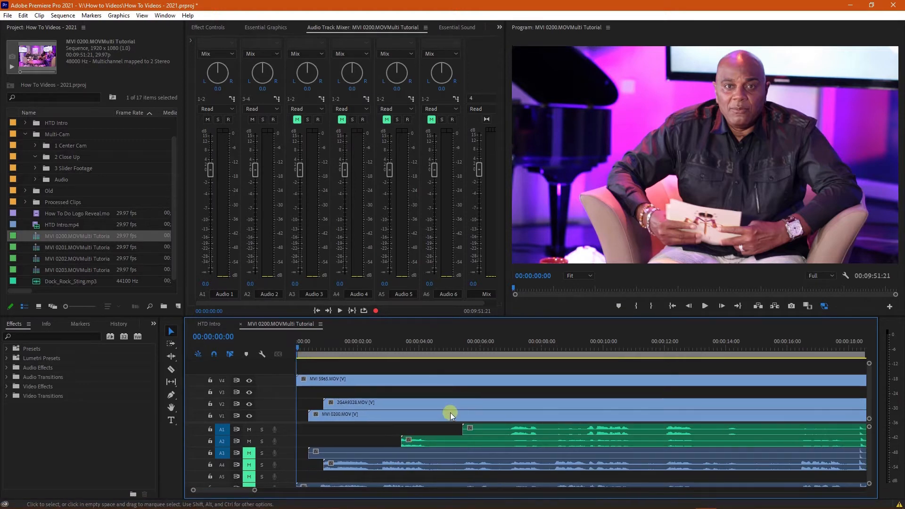
Step: Play the sequence from about 5 seconds and stop playback at 00:00:39:00
{"action": "left_click", "coordinate": [460, 350]}
{"action": "key", "text": "space"}
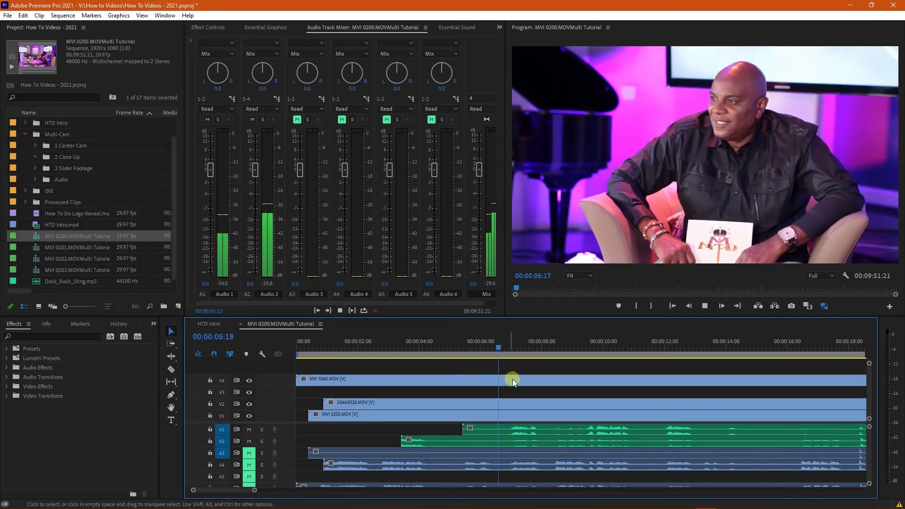
{"action": "scroll", "coordinate": [480, 391], "scroll_direction": "down", "scroll_amount": 4}
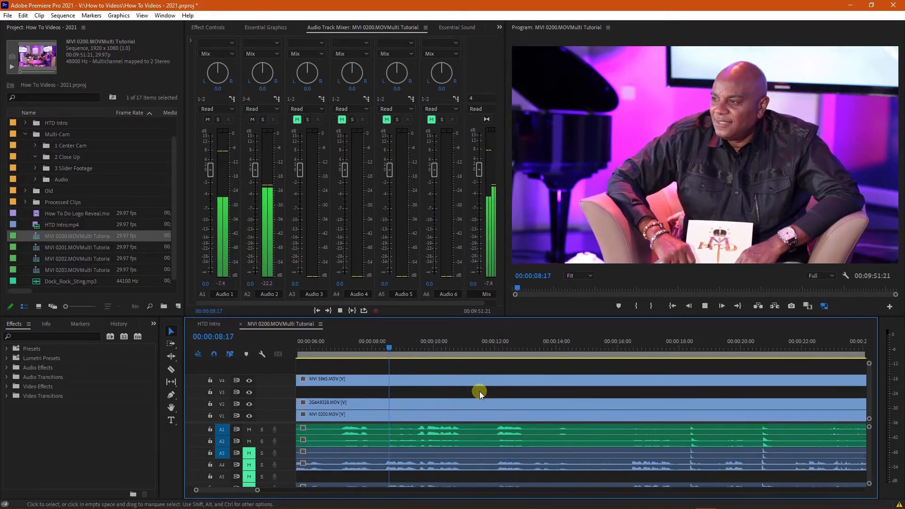
{"action": "scroll", "coordinate": [480, 390], "scroll_direction": "down", "scroll_amount": 1}
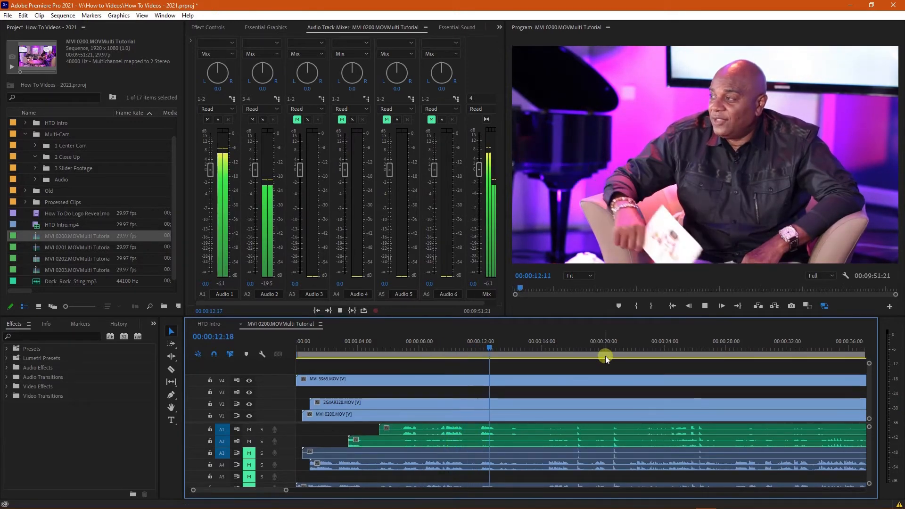
{"action": "scroll", "coordinate": [637, 377], "scroll_direction": "down", "scroll_amount": 1}
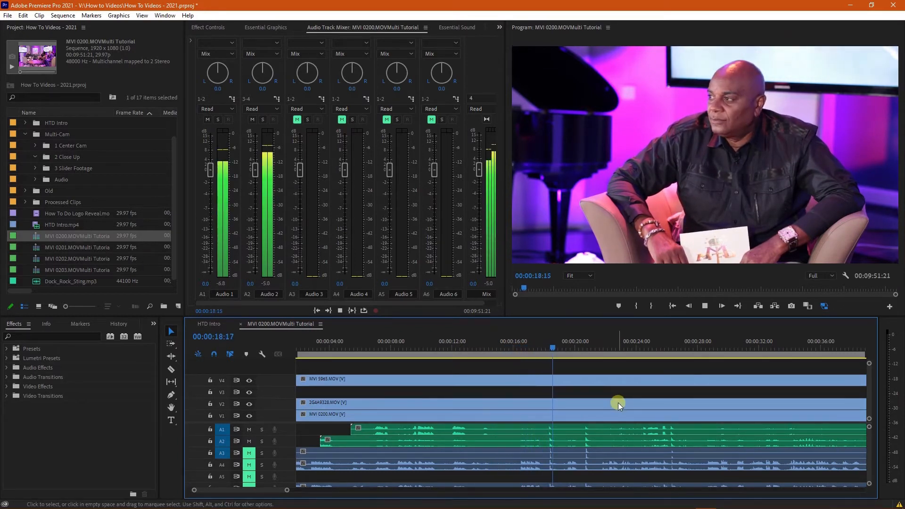
{"action": "scroll", "coordinate": [618, 403], "scroll_direction": "down", "scroll_amount": 1}
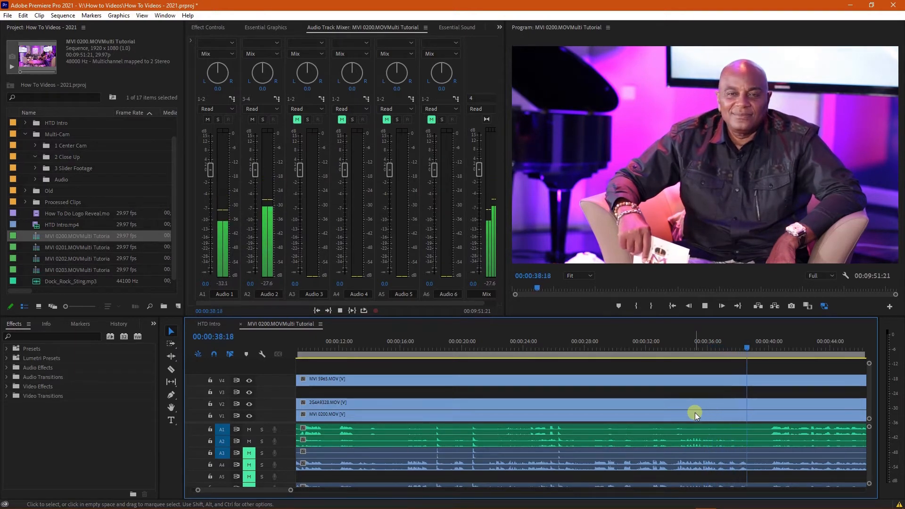
{"action": "key", "text": "space"}
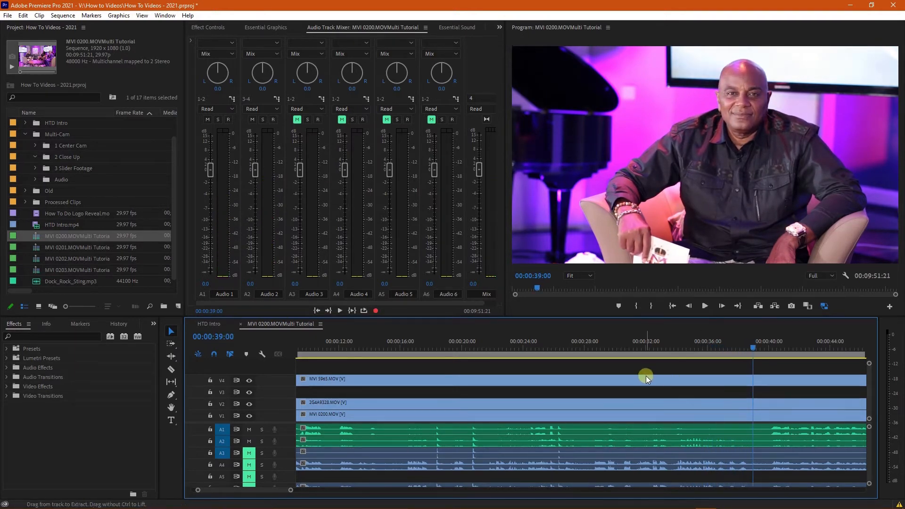
Step: Save the project, and split the selected clips on all video and audio tracks at 00:00:39:00
{"action": "key", "text": "ctrl+s"}
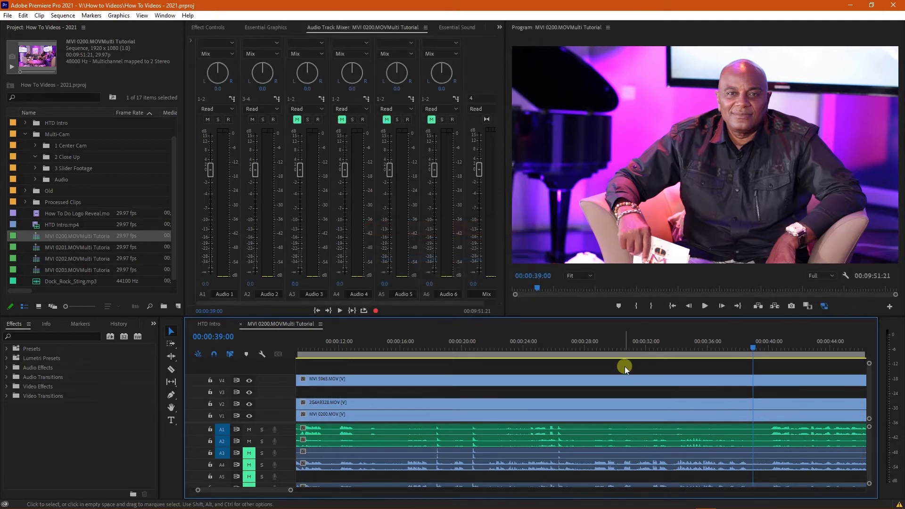
{"action": "key", "text": "ctrl+a"}
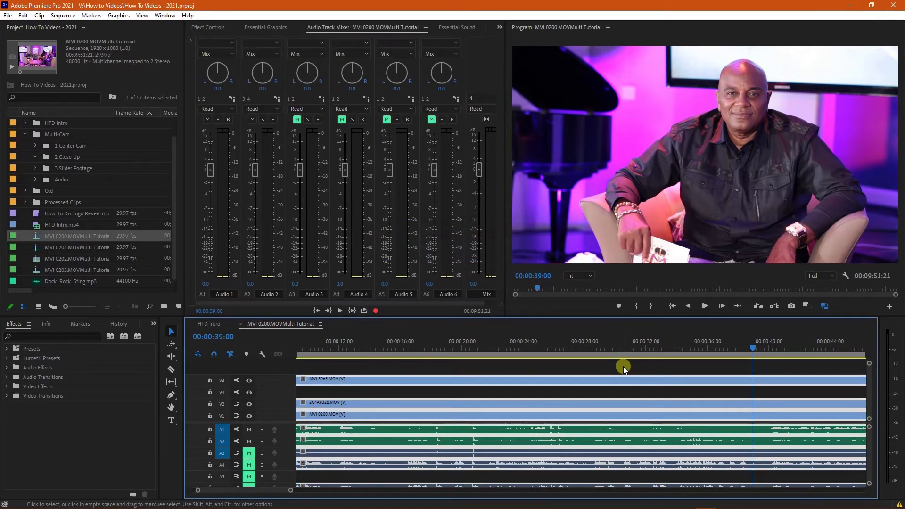
{"action": "key", "text": "ctrl+k"}
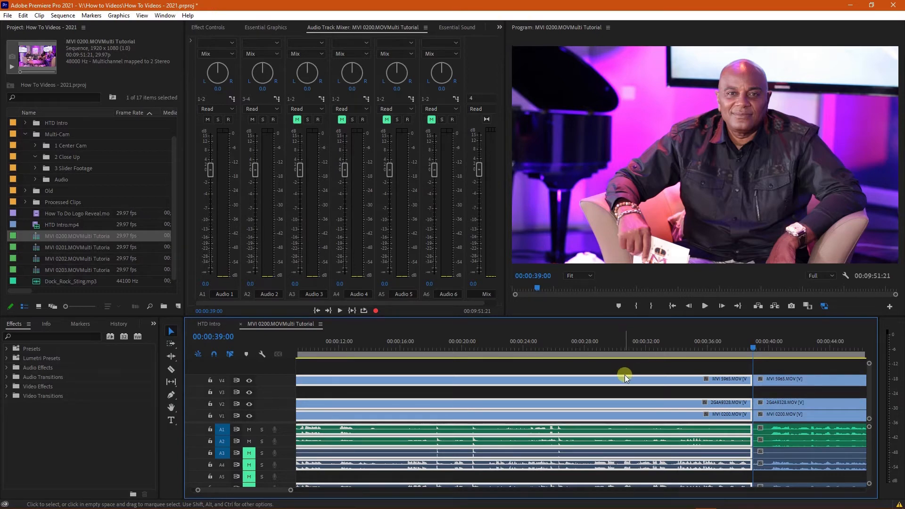
Step: Make the timeline area taller and delete all video and audio segments before the cut at 00:00:39:00
{"action": "key", "text": "minus"}
{"action": "key", "text": "minus"}
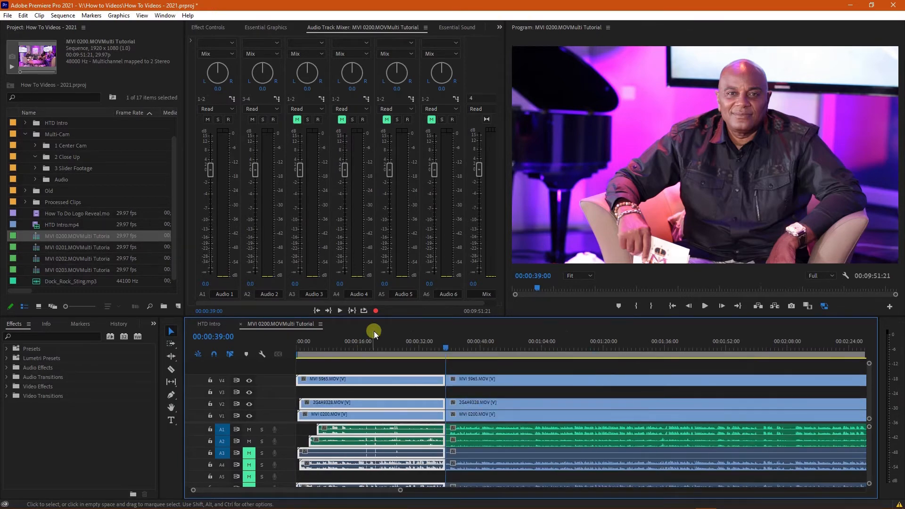
{"action": "left_click_drag", "start_coordinate": [375, 316], "coordinate": [374, 277]}
{"action": "left_click_drag", "start_coordinate": [366, 335], "coordinate": [388, 495]}
{"action": "key", "text": "Delete"}
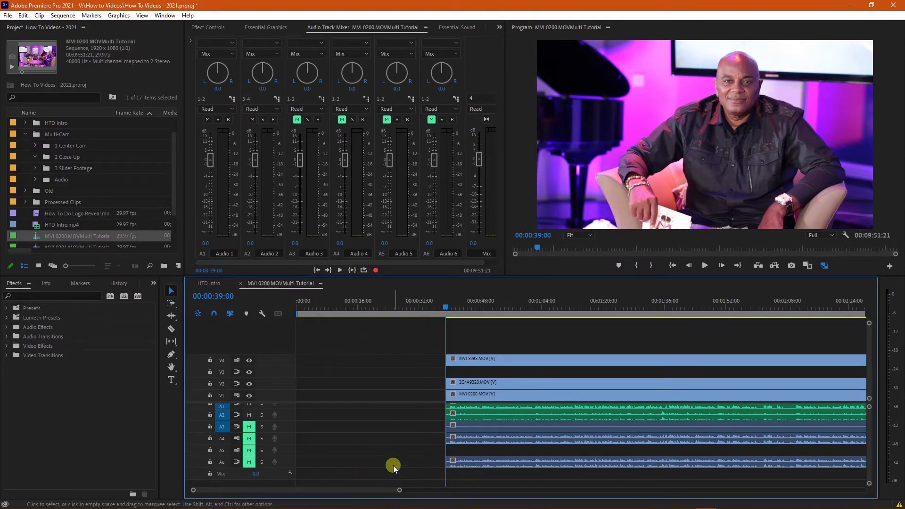
Step: Ripple delete the empty gap at the start of the sequence and move the playhead to the sequence's end
{"action": "right_click", "coordinate": [381, 390]}
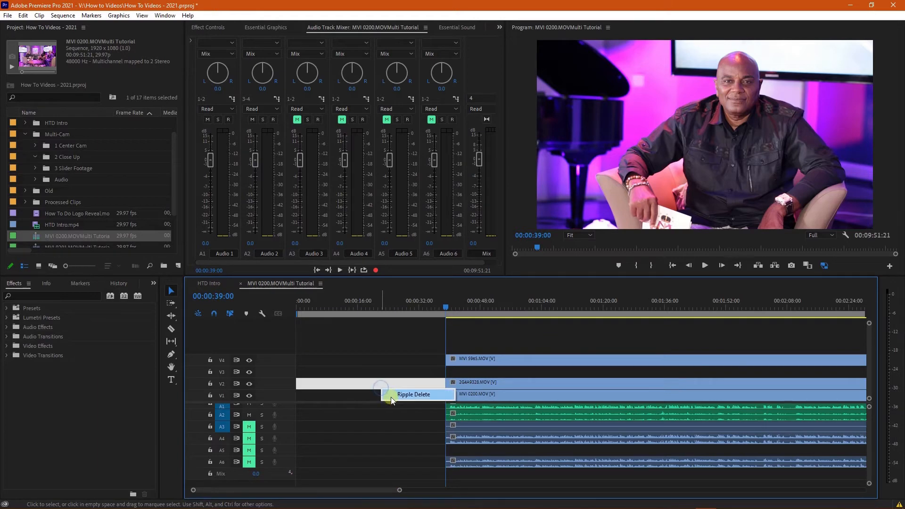
{"action": "left_click", "coordinate": [391, 394]}
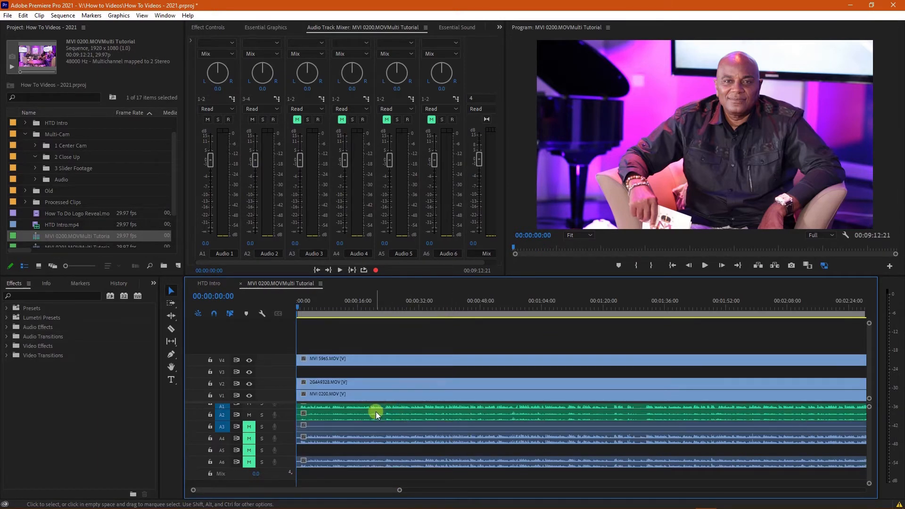
{"action": "key", "text": "End"}
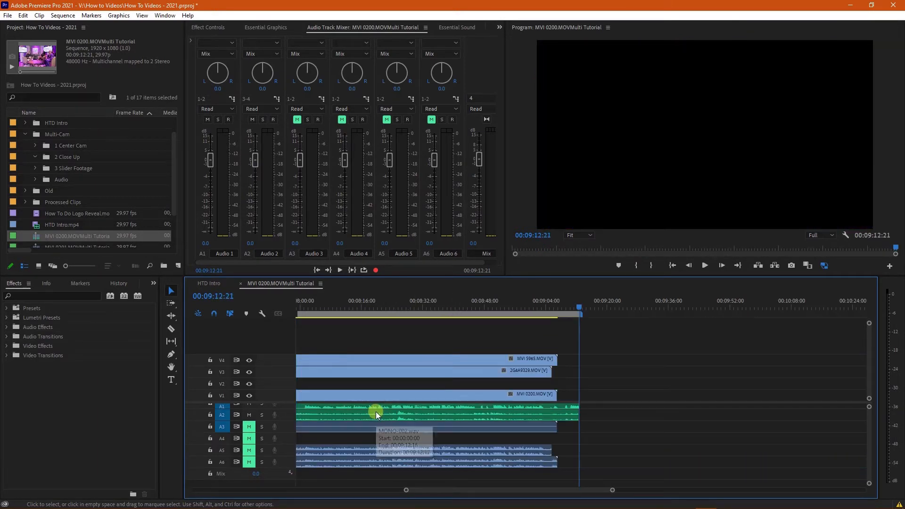
Step: Play the sequence's final part from about 00:08:42 onward and stop playback at 00:09:04:12
{"action": "left_click", "coordinate": [462, 308]}
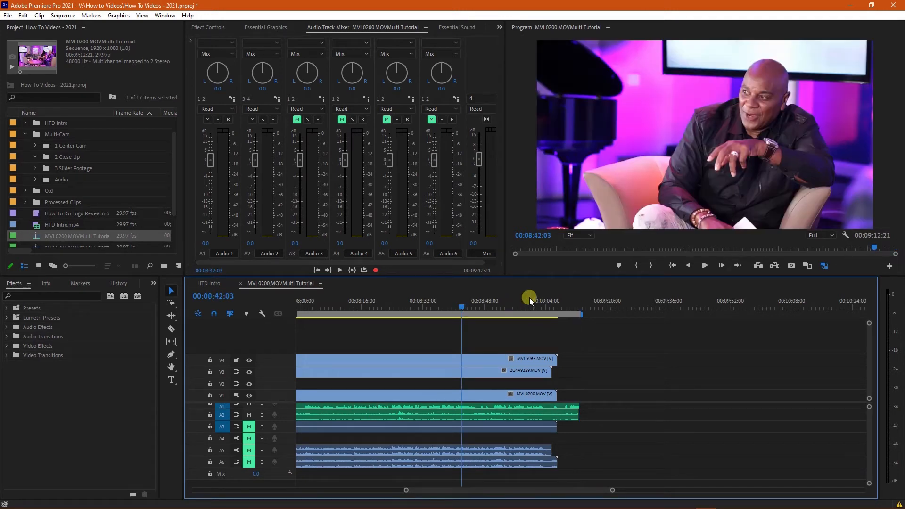
{"action": "left_click", "coordinate": [538, 313]}
{"action": "left_click_drag", "start_coordinate": [539, 314], "coordinate": [486, 346]}
{"action": "key", "text": "space"}
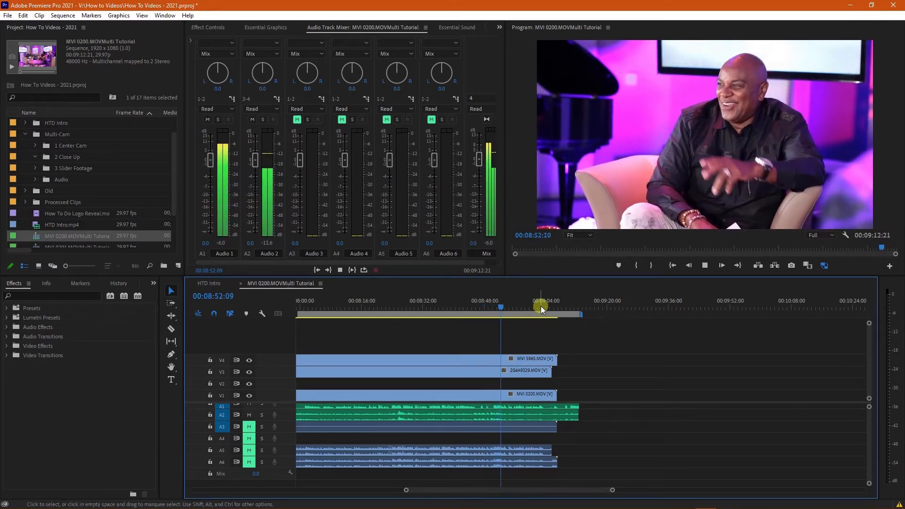
{"action": "left_click", "coordinate": [528, 310]}
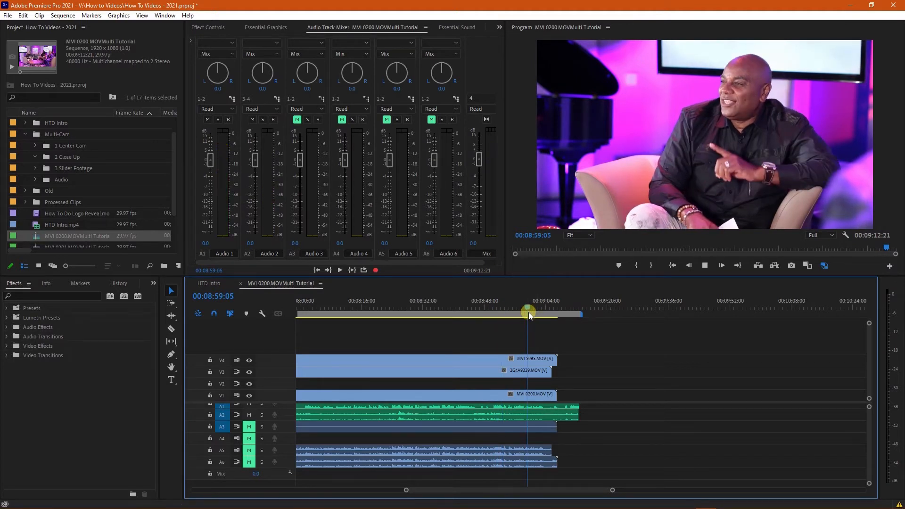
{"action": "key", "text": "space"}
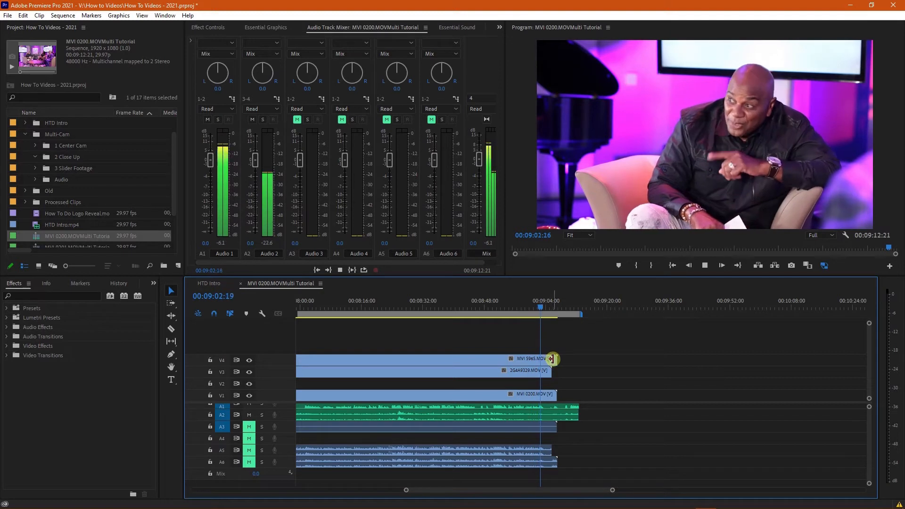
{"action": "key", "text": "space"}
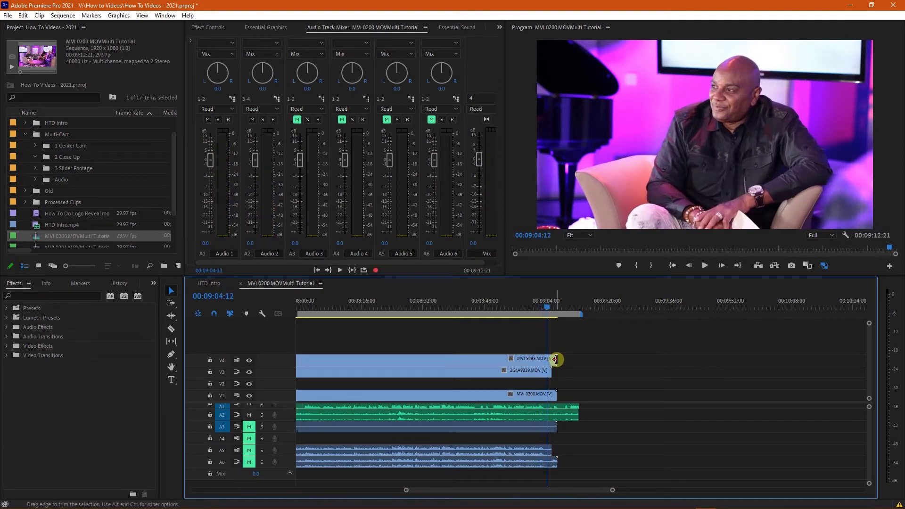
Step: Split the clips on all video and audio tracks at 00:09:04:12 and delete every segment after the cut
{"action": "left_click_drag", "start_coordinate": [536, 355], "coordinate": [559, 477]}
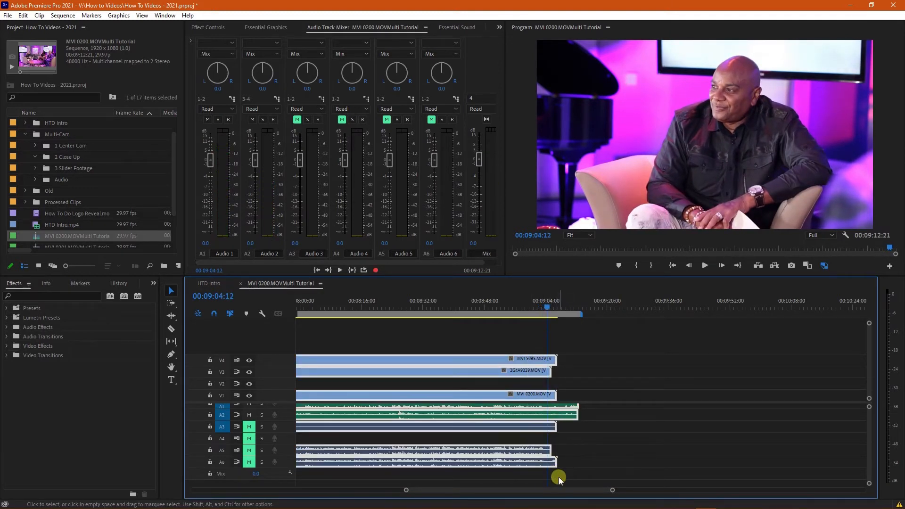
{"action": "key", "text": "ctrl+k"}
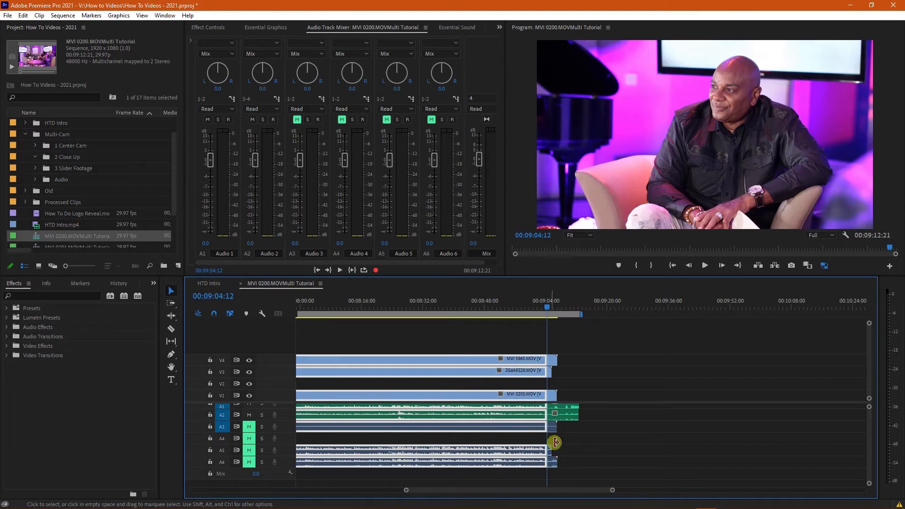
{"action": "left_click_drag", "start_coordinate": [553, 341], "coordinate": [573, 439]}
{"action": "left_click", "coordinate": [562, 340]}
{"action": "left_click_drag", "start_coordinate": [553, 338], "coordinate": [561, 477]}
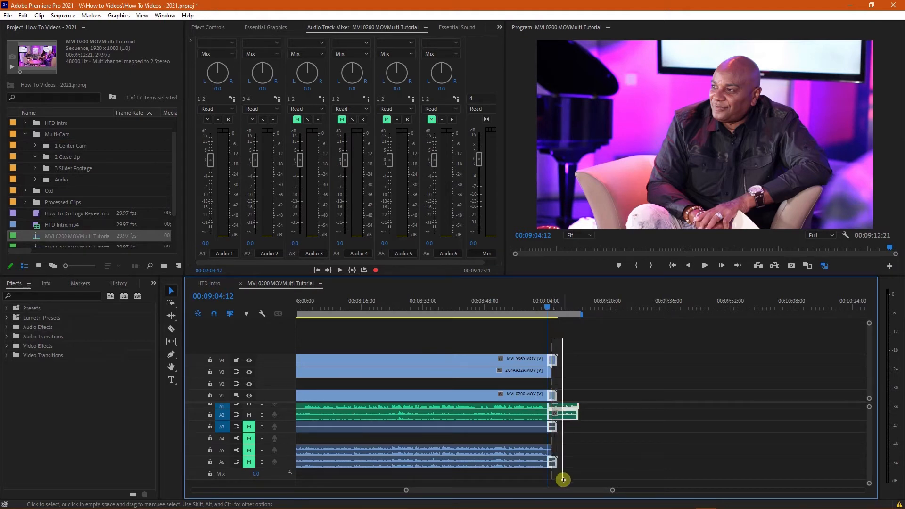
{"action": "left_click", "coordinate": [550, 375], "text": "shift"}
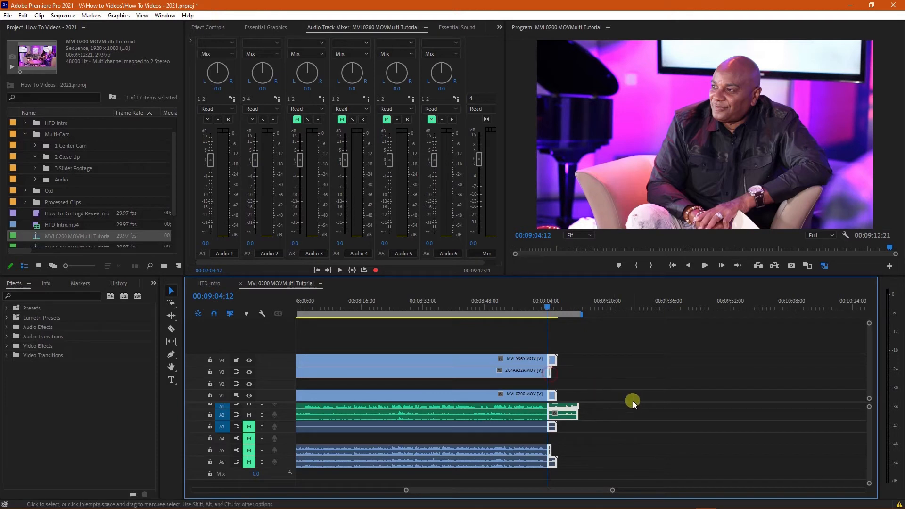
{"action": "key", "text": "Delete"}
{"action": "left_click", "coordinate": [590, 398]}
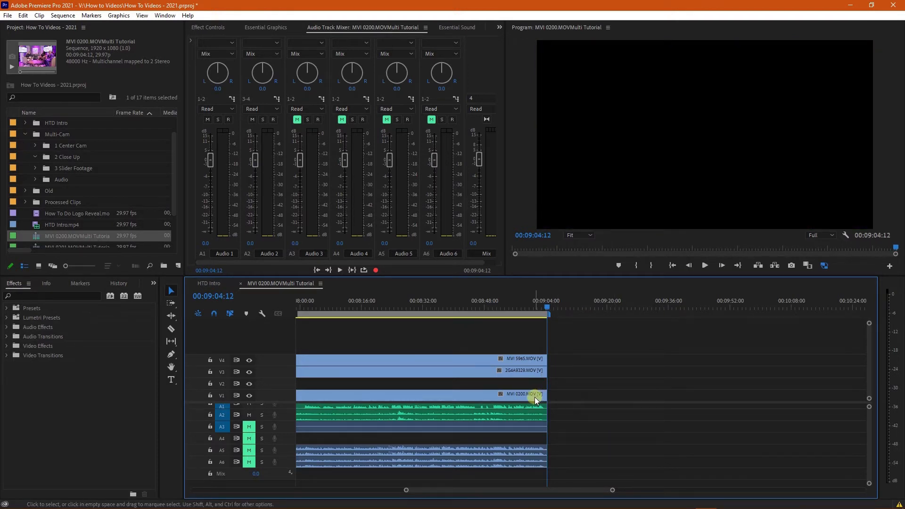
Step: Compare the three camera angles at 00:00:03:28 by temporarily hiding tracks V4, V2 and V1, restoring their output each time
{"action": "key", "text": "backslash"}
{"action": "left_click", "coordinate": [308, 309]}
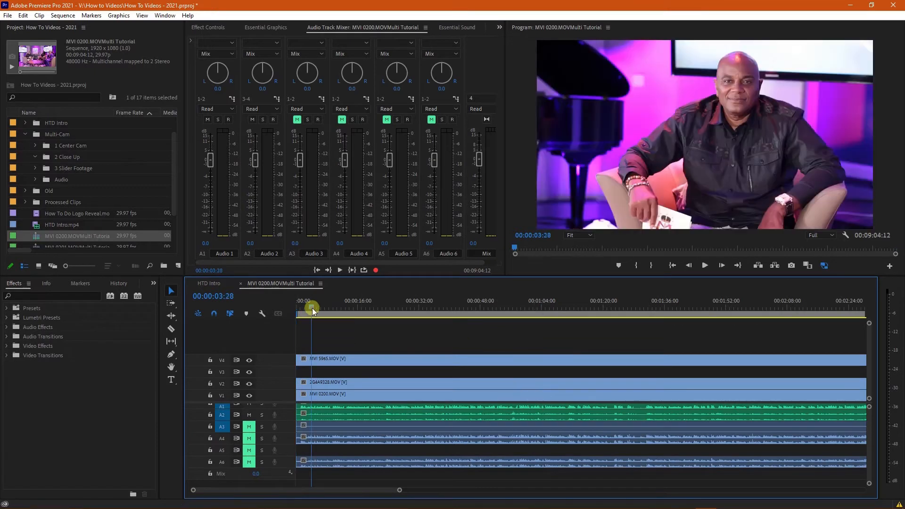
{"action": "left_click", "coordinate": [249, 361]}
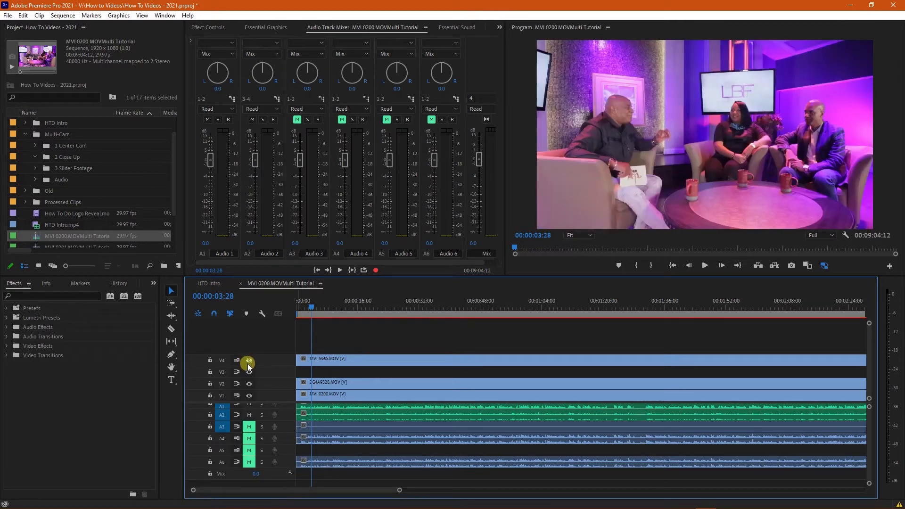
{"action": "left_click", "coordinate": [249, 384]}
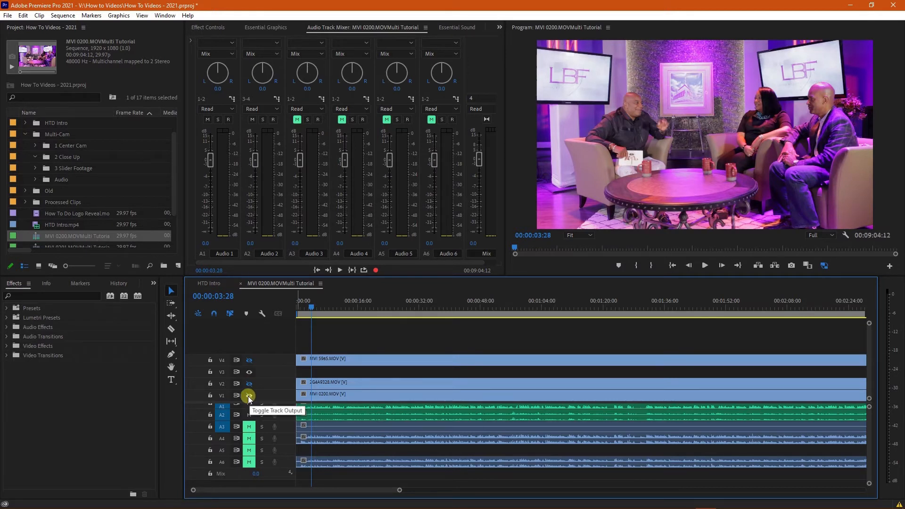
{"action": "left_click", "coordinate": [248, 396]}
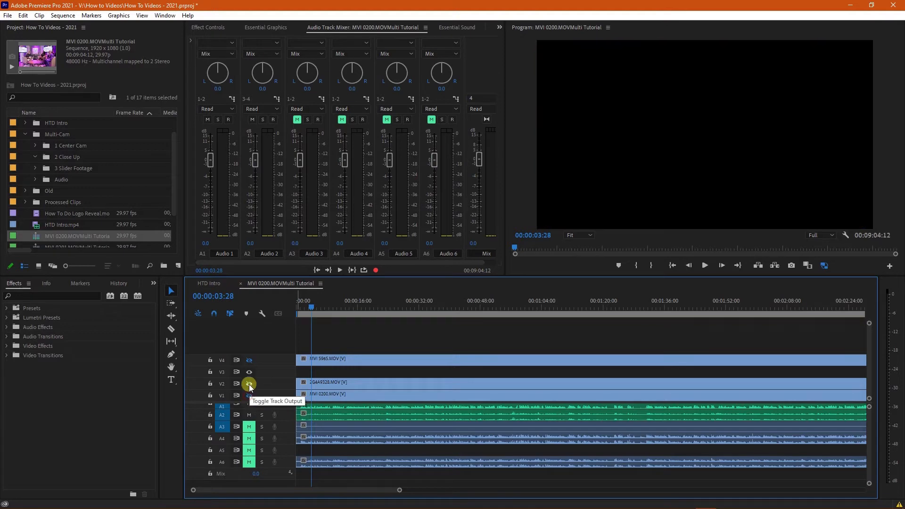
{"action": "left_click", "coordinate": [249, 396]}
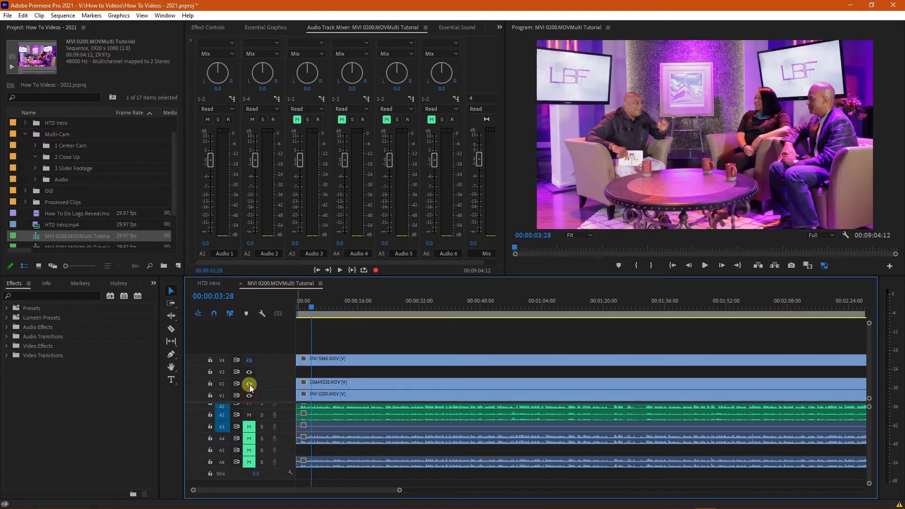
{"action": "left_click", "coordinate": [250, 361]}
{"action": "left_click", "coordinate": [249, 361]}
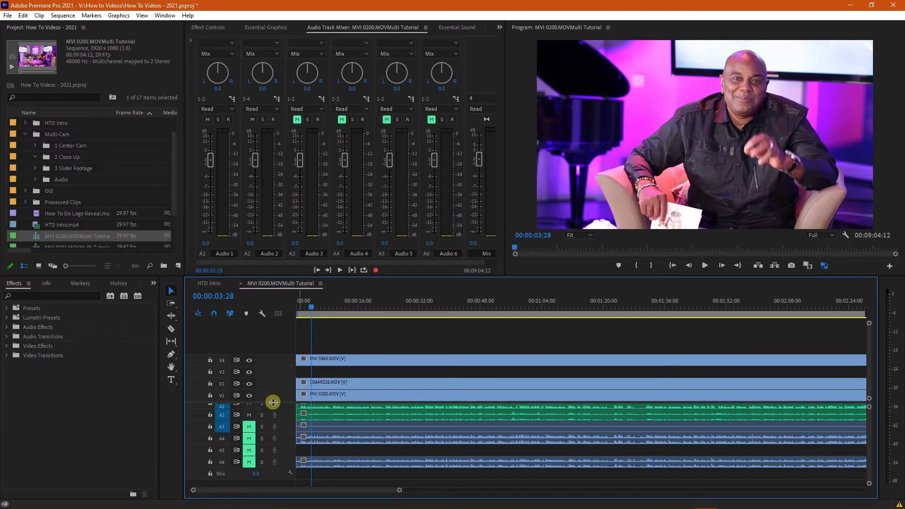
Step: Fully reveal audio track A1 and inspect the separate audio clips on A1 and A2, leaving nothing selected
{"action": "left_click_drag", "start_coordinate": [274, 402], "coordinate": [272, 396]}
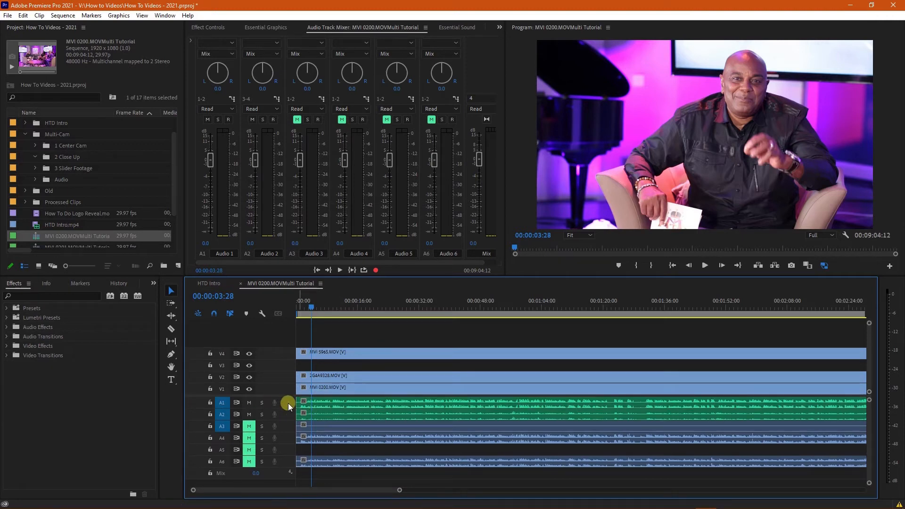
{"action": "left_click", "coordinate": [326, 403]}
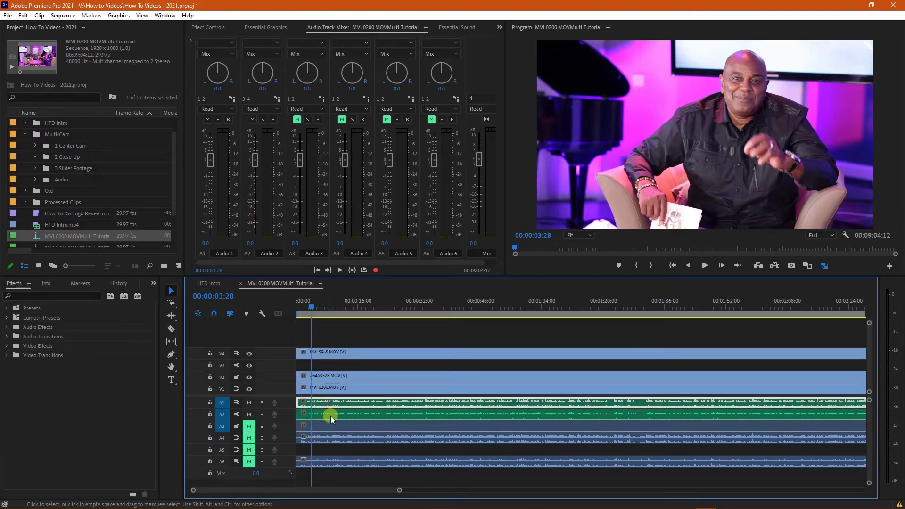
{"action": "left_click", "coordinate": [331, 415]}
{"action": "left_click", "coordinate": [335, 402]}
{"action": "left_click", "coordinate": [331, 416]}
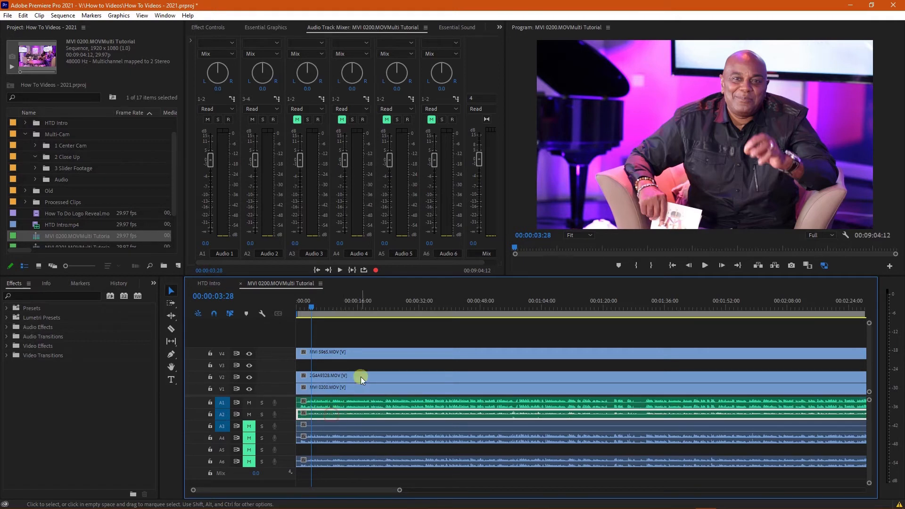
{"action": "left_click", "coordinate": [346, 332]}
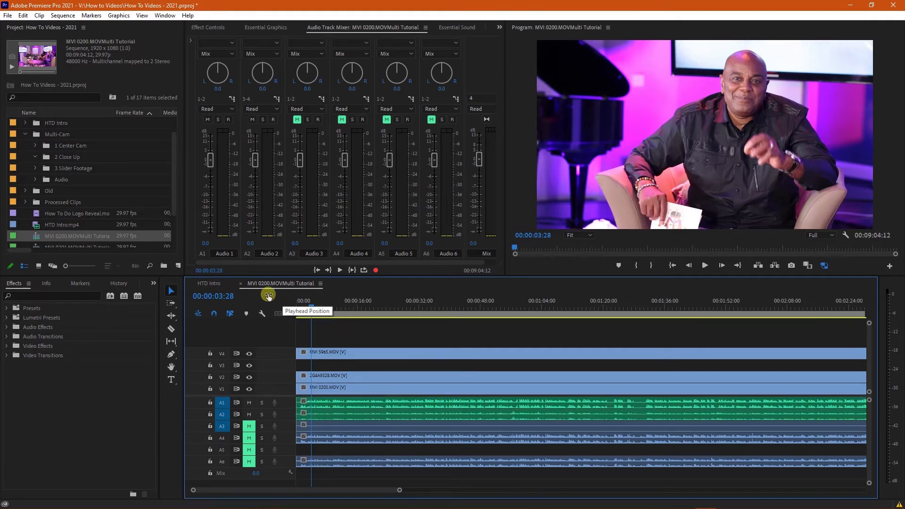
Step: Close the trimmed MVI 0200.MOVMulti Tutorial sequence and create a new sequence from it
{"action": "left_click", "coordinate": [240, 284]}
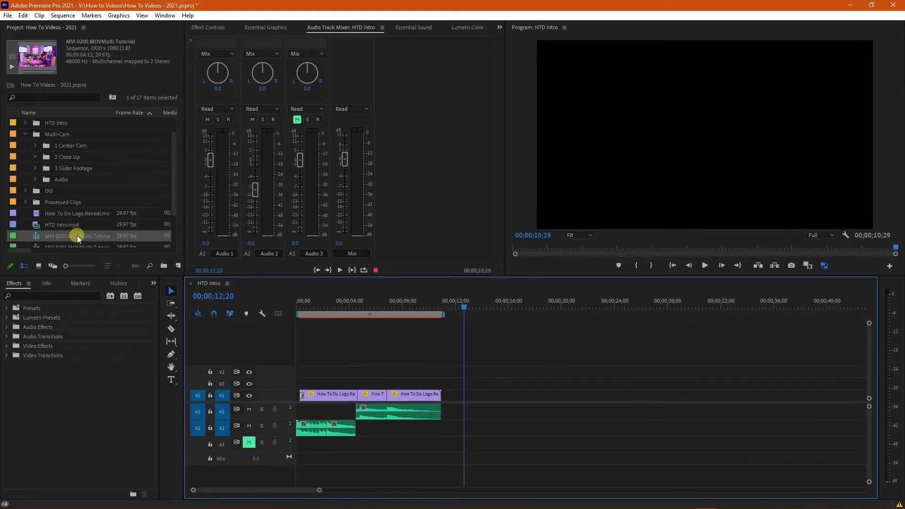
{"action": "scroll", "coordinate": [35, 233], "scroll_direction": "down", "scroll_amount": 3}
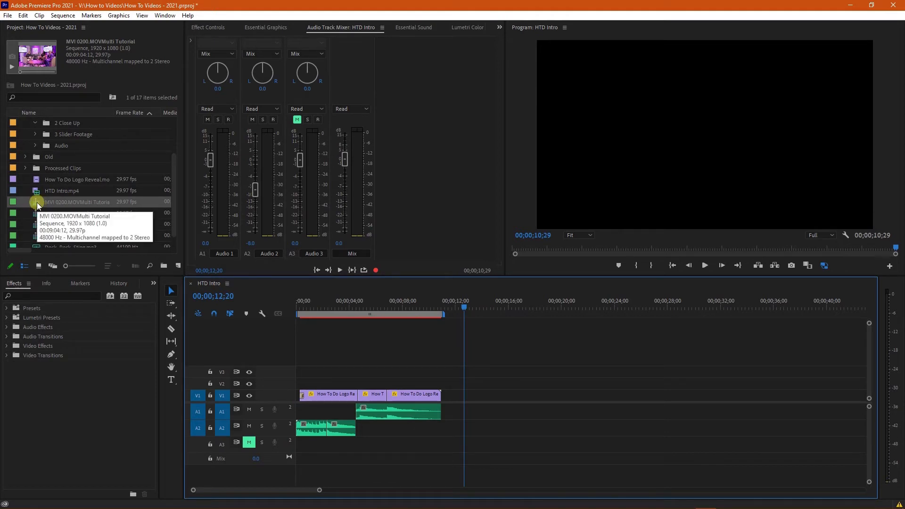
{"action": "right_click", "coordinate": [37, 202]}
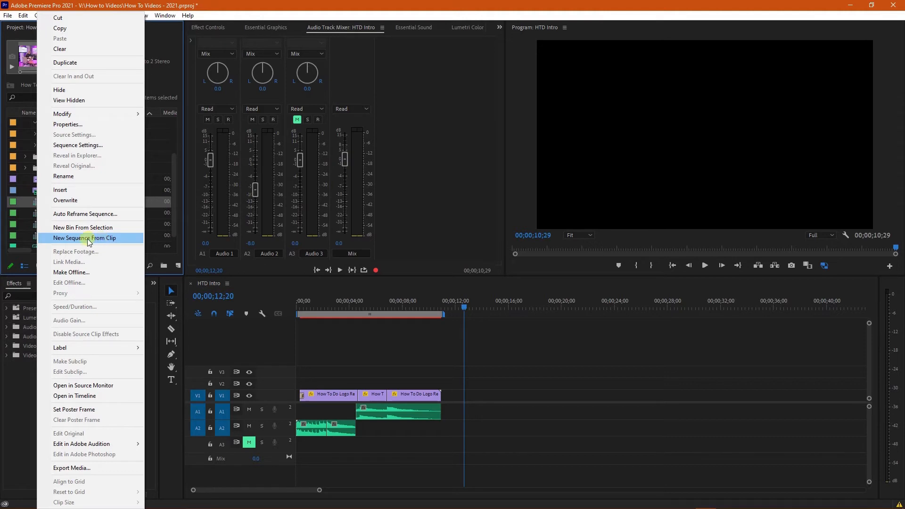
{"action": "left_click", "coordinate": [102, 239]}
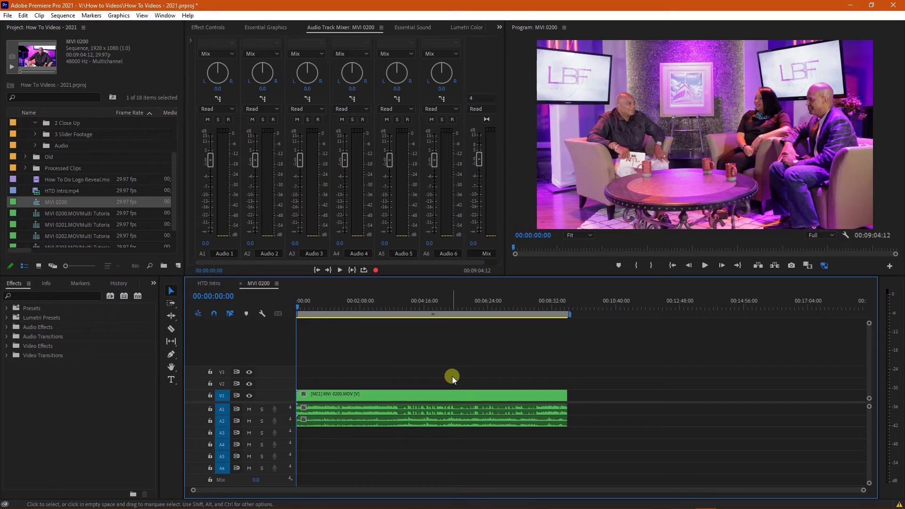
{"action": "key", "text": "equal"}
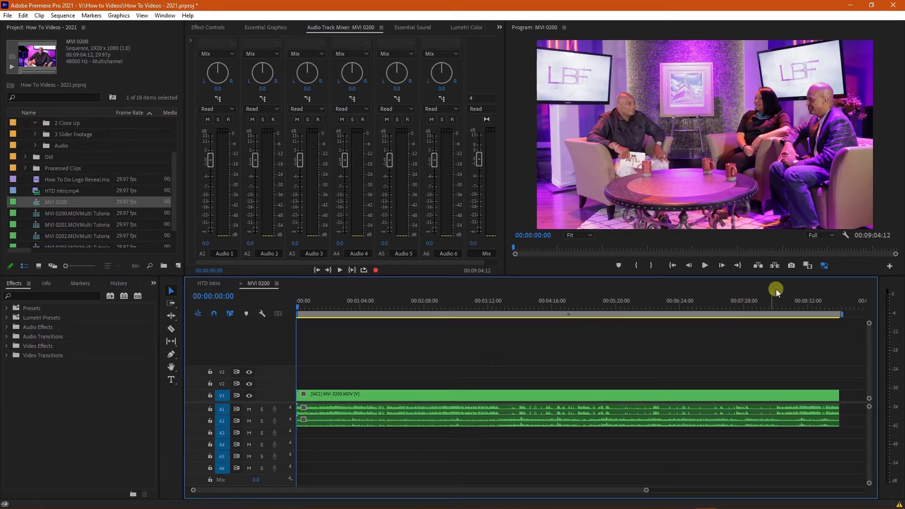
Step: Switch the program monitor to the Multi-Camera view and widen the monitor area
{"action": "left_click", "coordinate": [843, 236]}
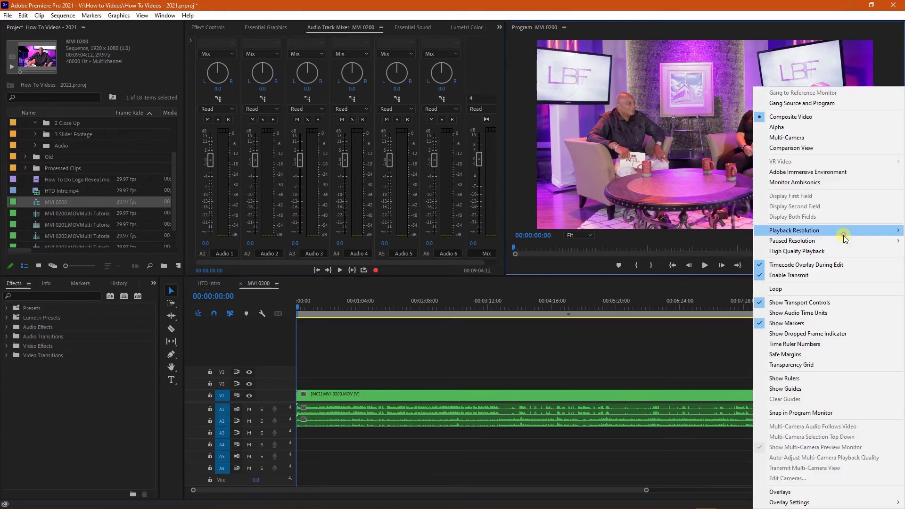
{"action": "left_click", "coordinate": [795, 138]}
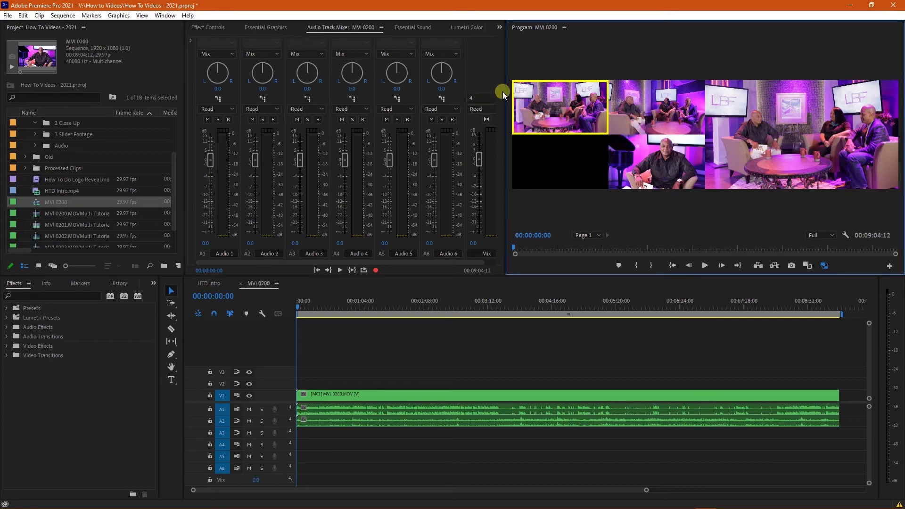
{"action": "left_click_drag", "start_coordinate": [504, 93], "coordinate": [459, 87]}
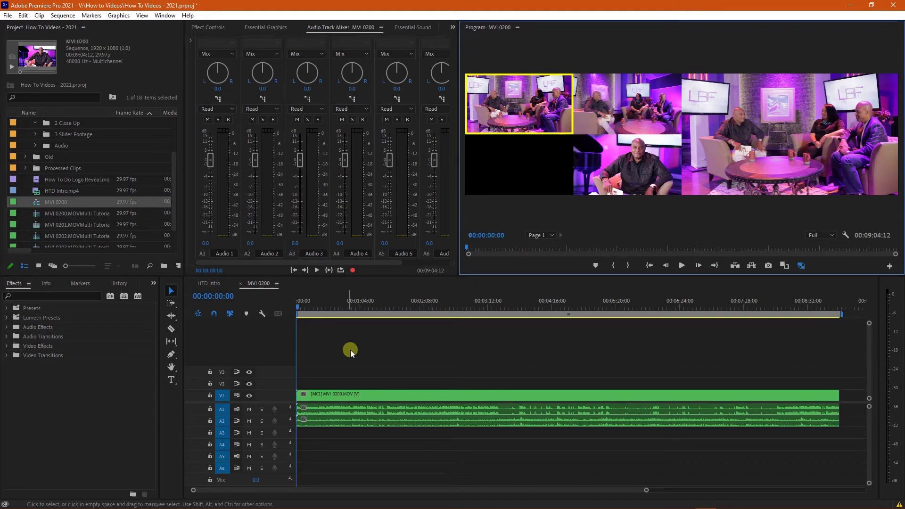
Step: Play the new sequence from its start, stop at 00:00:02:29 and switch the clip to the close-up angle of the man beside the piano
{"action": "left_click", "coordinate": [313, 366]}
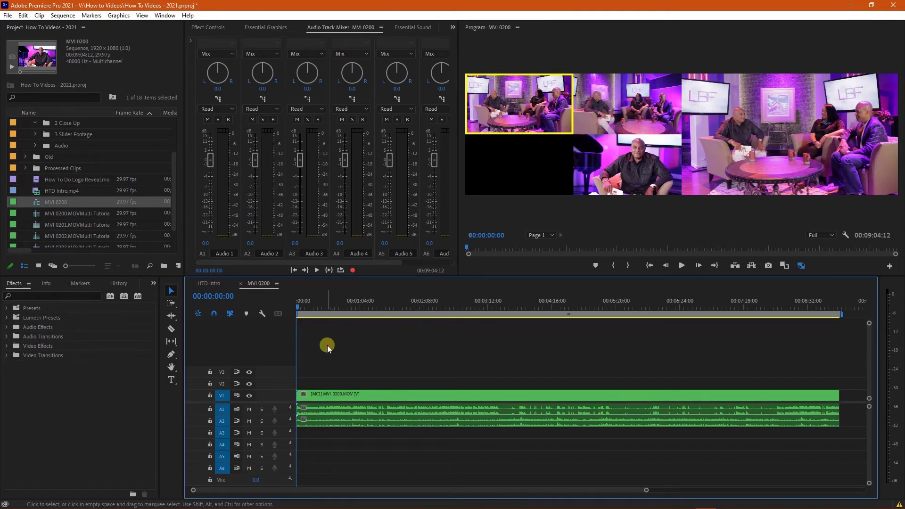
{"action": "key", "text": "space"}
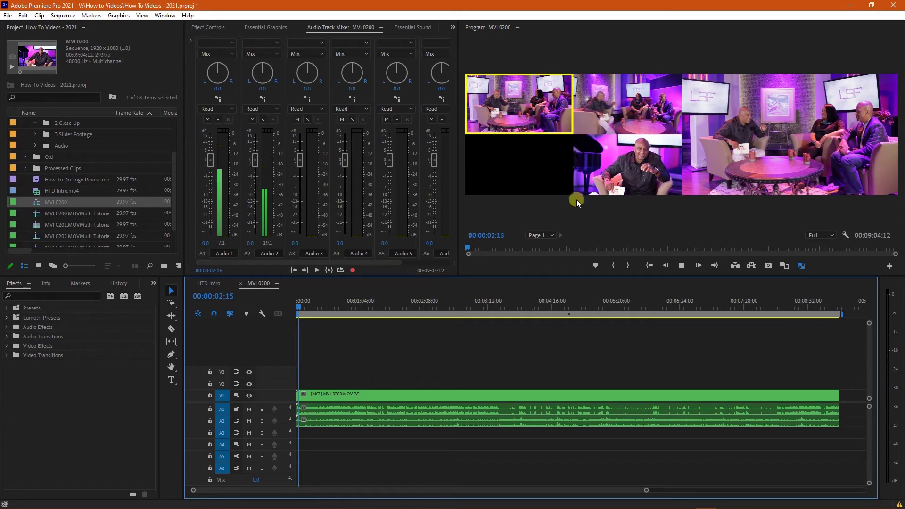
{"action": "key", "text": "space"}
{"action": "left_click", "coordinate": [615, 150]}
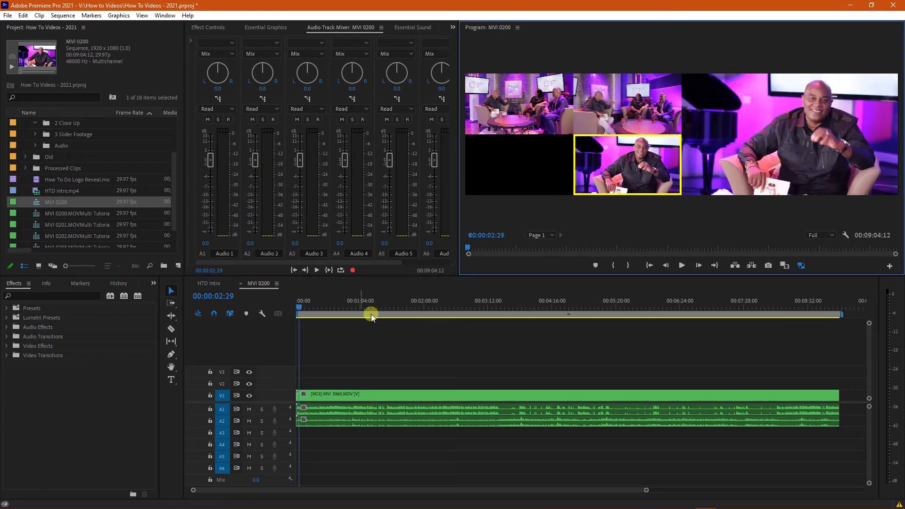
Step: Play the sequence from its start, cutting live to the two-guest angle, the wide shot and back to the close-up, and stop at 00:00:28:00
{"action": "left_click_drag", "start_coordinate": [300, 306], "coordinate": [286, 309]}
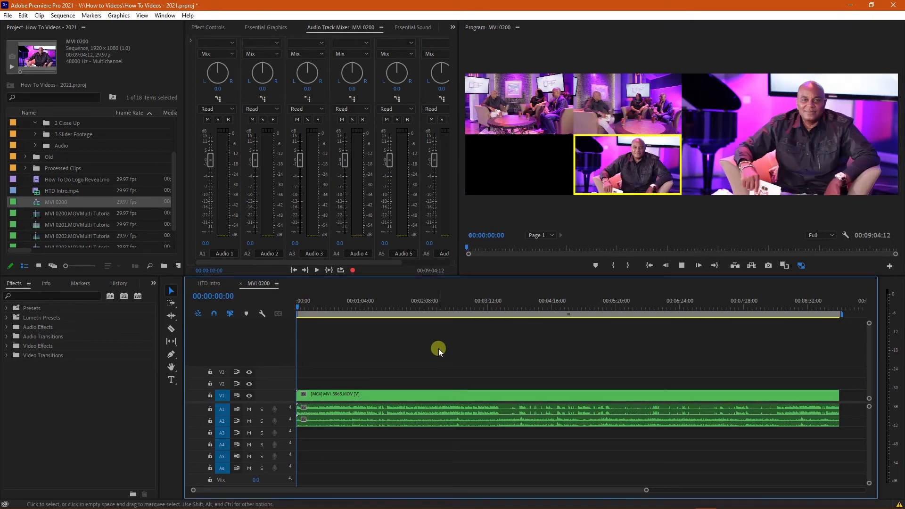
{"action": "key", "text": "space"}
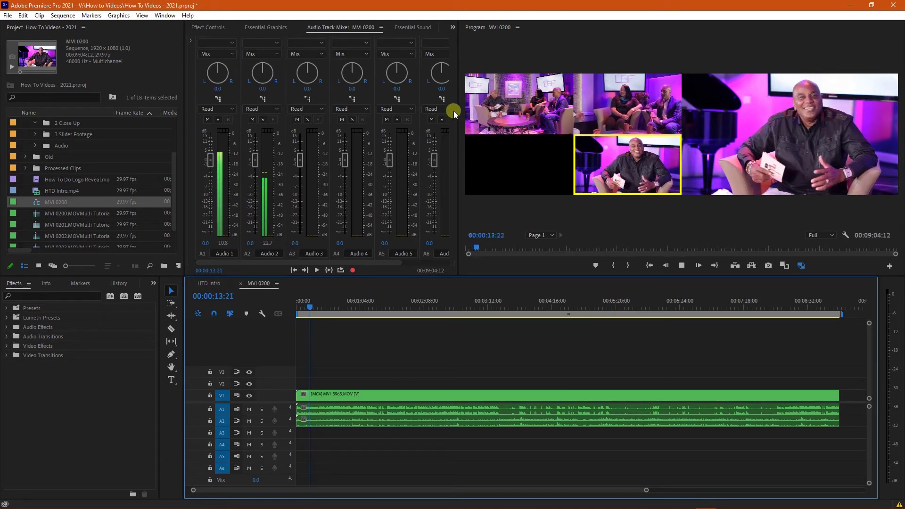
{"action": "left_click", "coordinate": [623, 104]}
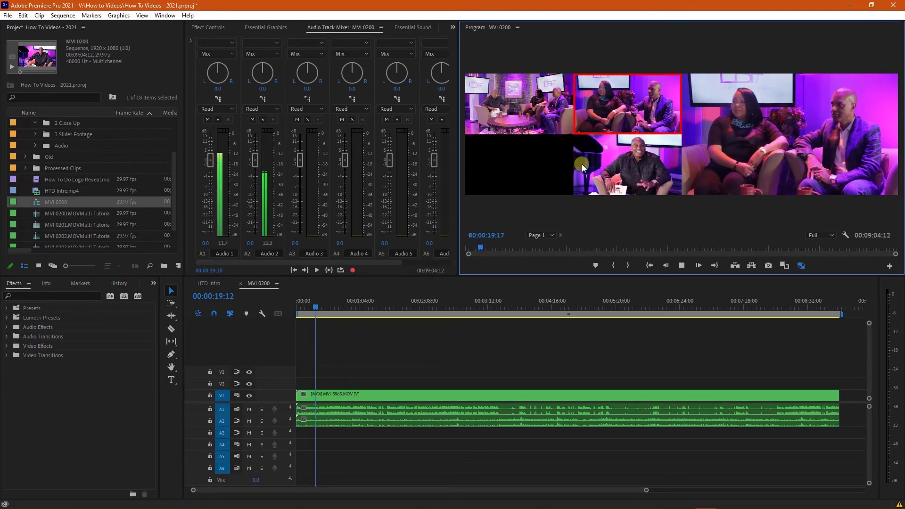
{"action": "left_click", "coordinate": [530, 102]}
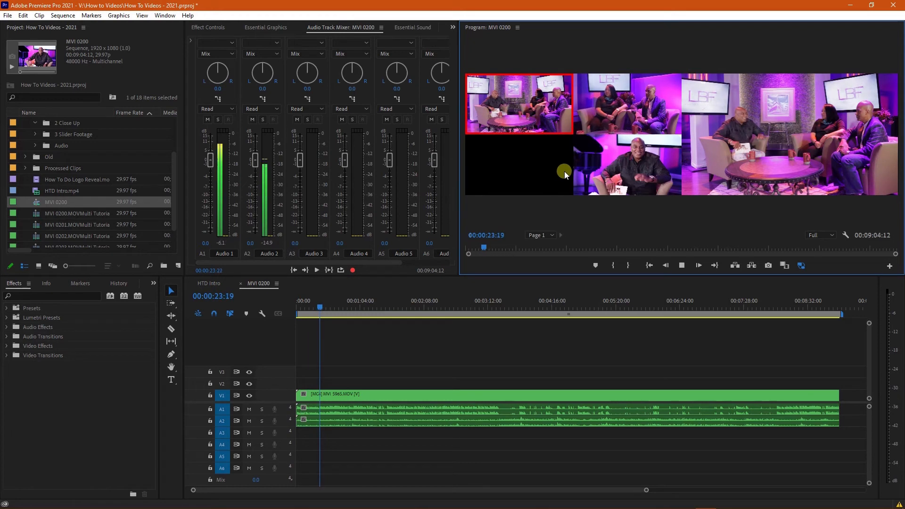
{"action": "left_click", "coordinate": [624, 162]}
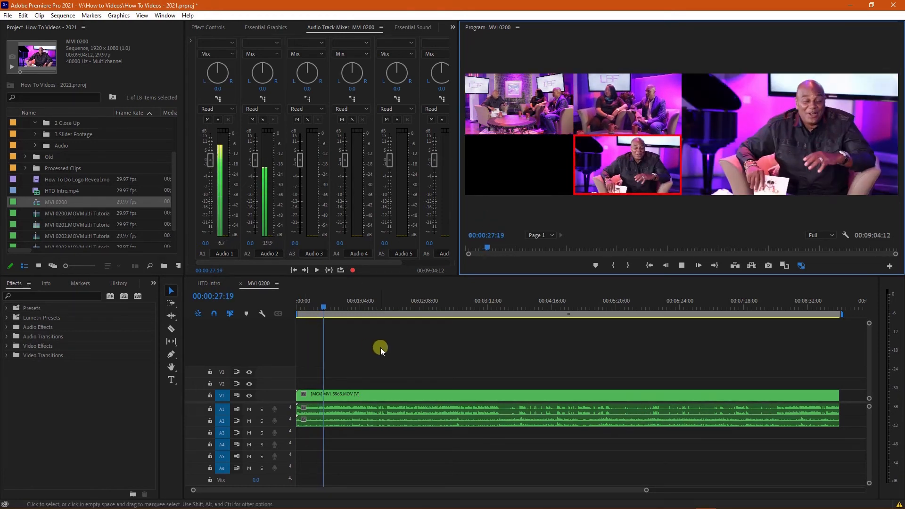
{"action": "key", "text": "space"}
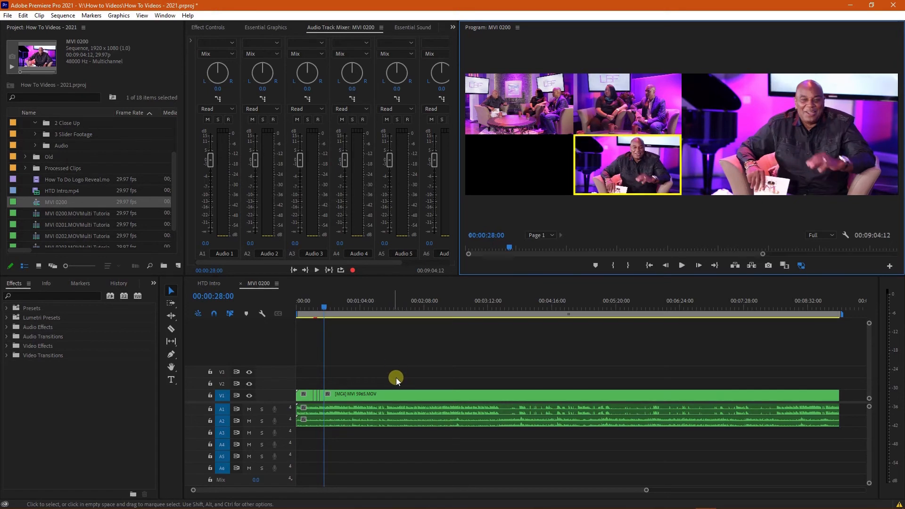
Step: Examine the new camera cuts on V1 up close, scrubbing from the first close-up through the wide shot to the final close-up
{"action": "left_click", "coordinate": [369, 347]}
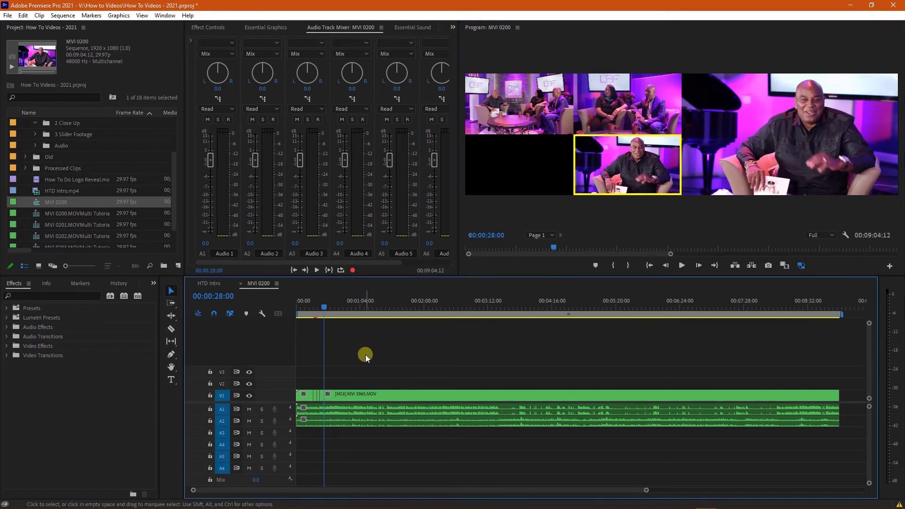
{"action": "key", "text": "="}
{"action": "key", "text": "="}
{"action": "key", "text": "="}
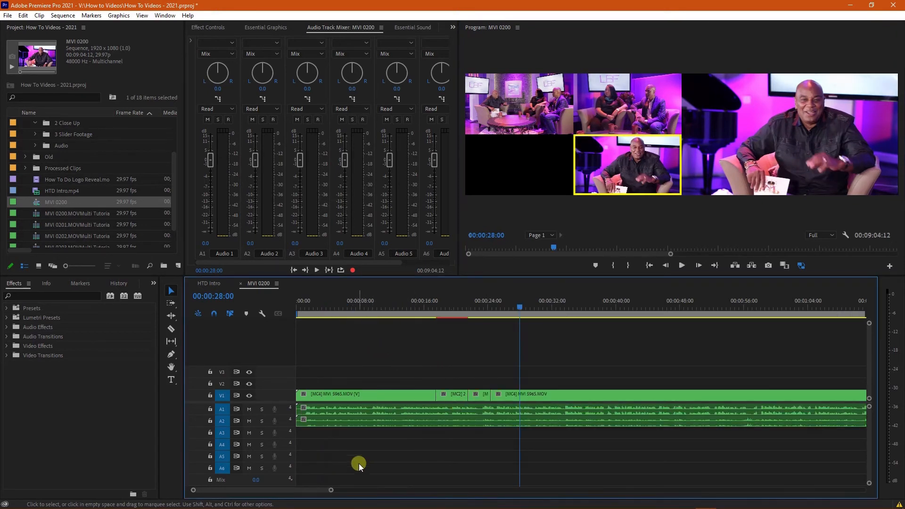
{"action": "left_click_drag", "start_coordinate": [330, 490], "coordinate": [379, 490]}
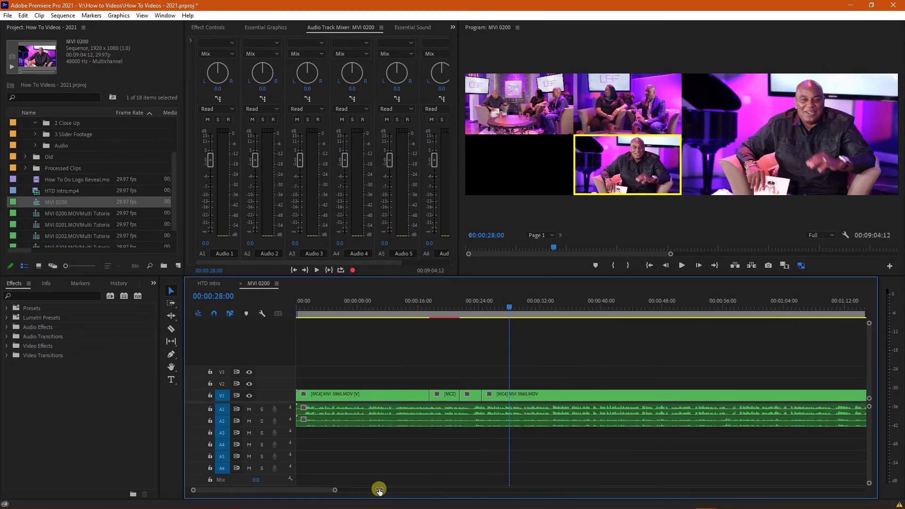
{"action": "key", "text": "="}
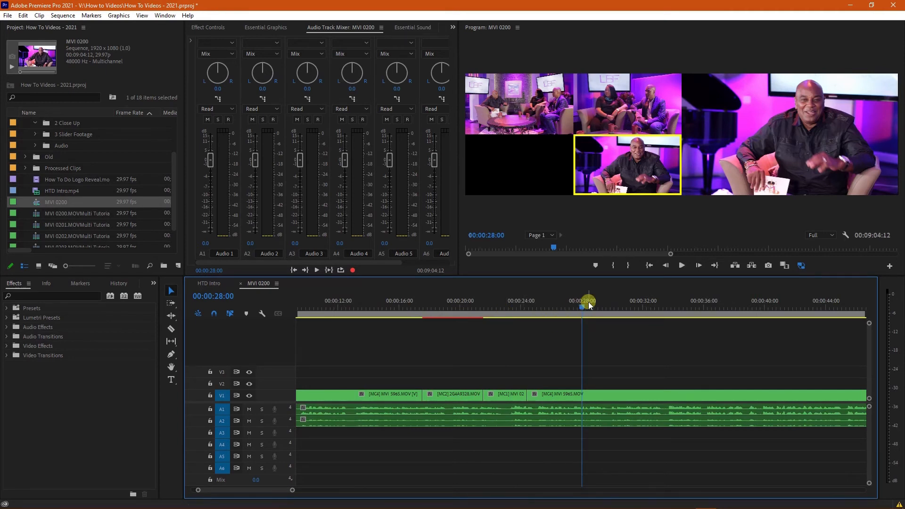
{"action": "left_click_drag", "start_coordinate": [585, 305], "coordinate": [401, 338]}
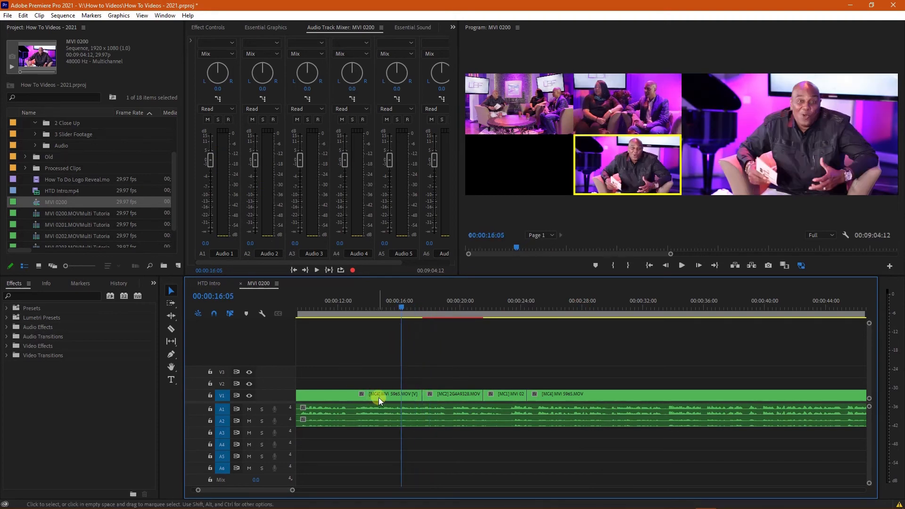
{"action": "left_click_drag", "start_coordinate": [403, 303], "coordinate": [509, 338]}
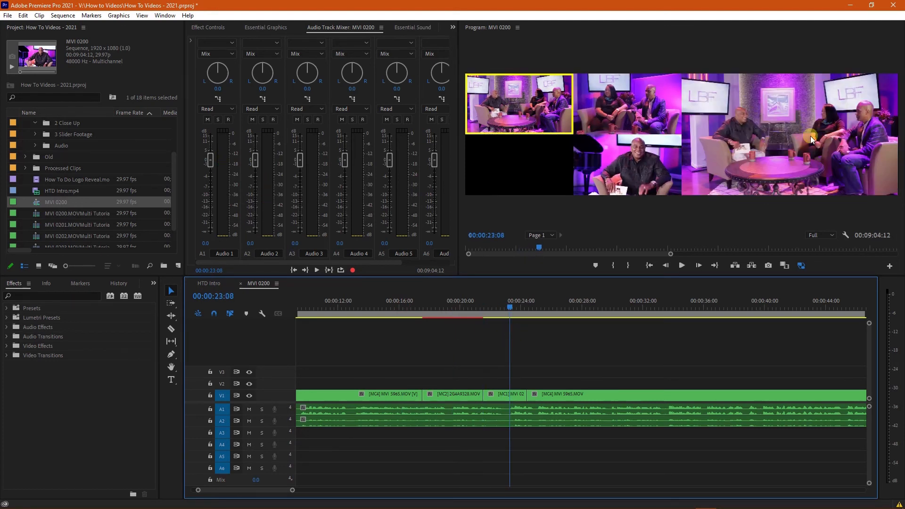
{"action": "left_click_drag", "start_coordinate": [512, 306], "coordinate": [559, 322]}
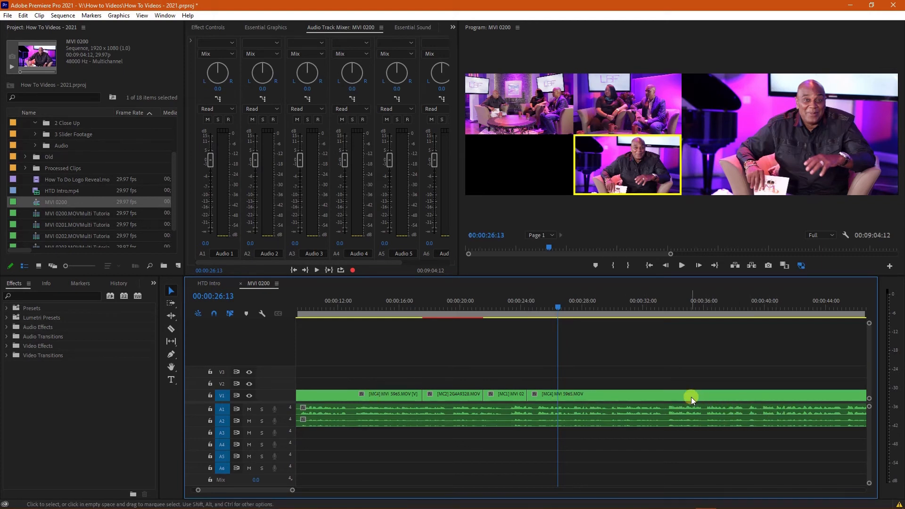
Step: Place the playhead at 00:00:24:12, on the cut between the wide shot and the final close-up
{"action": "left_click", "coordinate": [512, 312]}
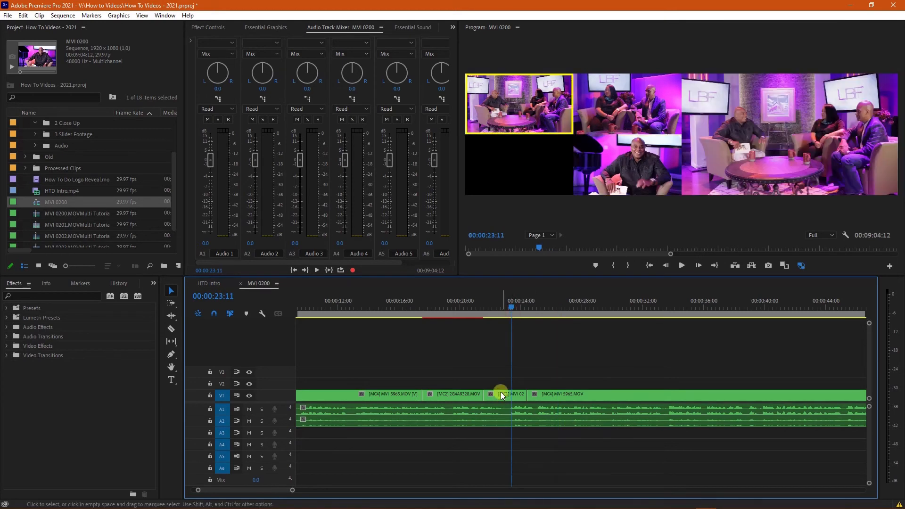
{"action": "left_click_drag", "start_coordinate": [508, 304], "coordinate": [524, 315]}
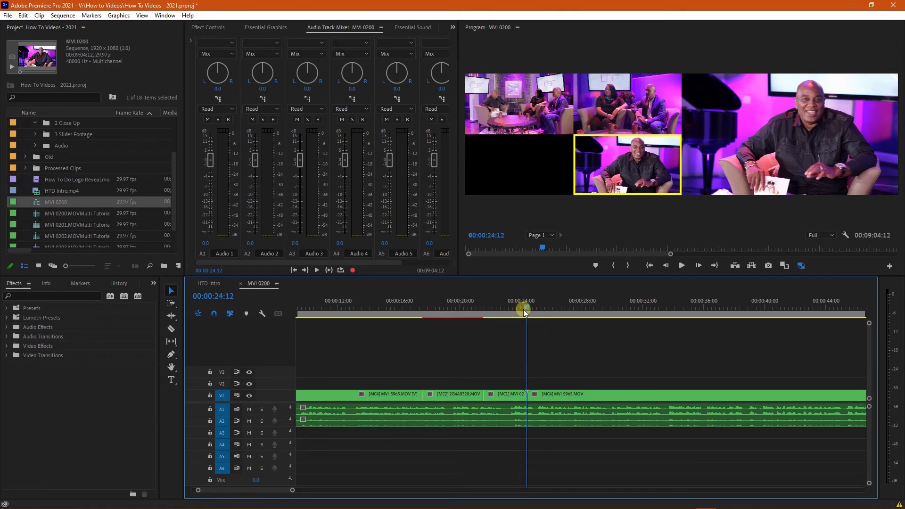
{"action": "left_click_drag", "start_coordinate": [519, 311], "coordinate": [522, 313]}
{"action": "left_click", "coordinate": [474, 391]}
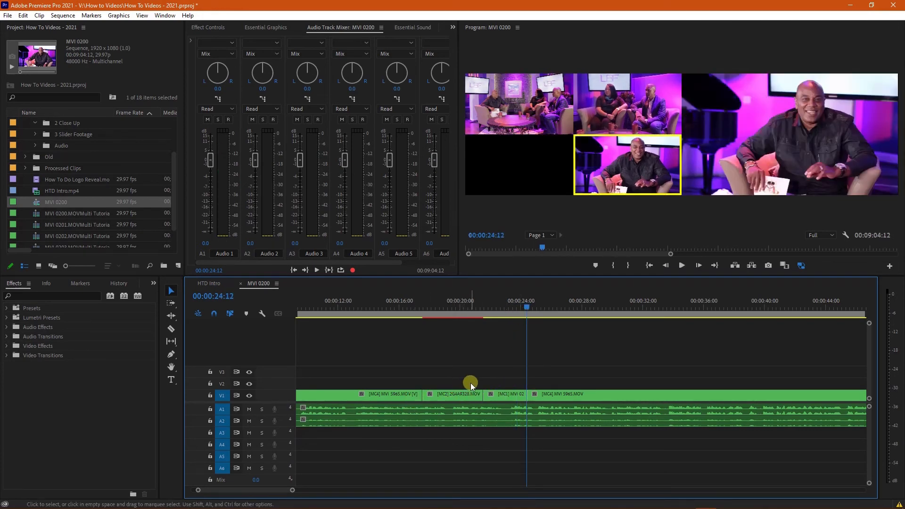
Step: Move the cut between the wide shot and the final close-up to 00:00:24:29 with a rolling edit, and return to the Selection tool
{"action": "key", "text": "n"}
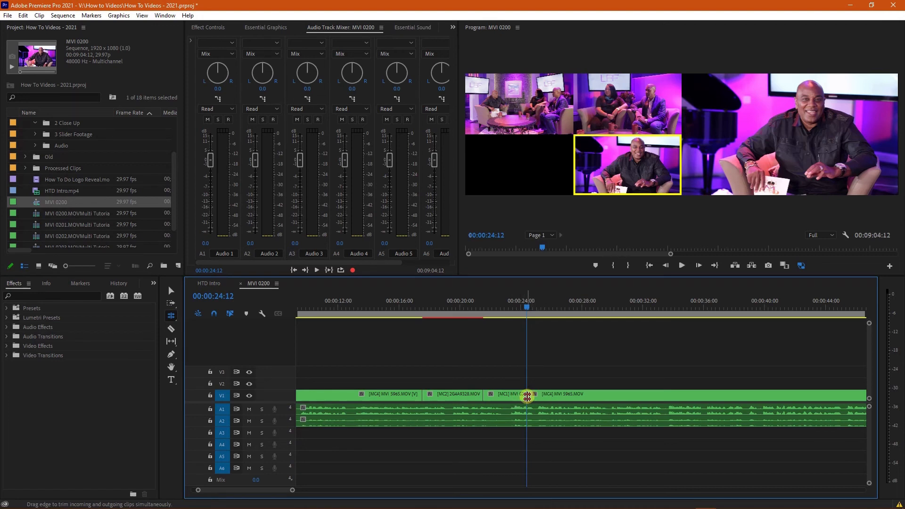
{"action": "left_click_drag", "start_coordinate": [527, 307], "coordinate": [483, 308]}
{"action": "mouse_move", "coordinate": [522, 395]}
{"action": "left_mouse_down"}
{"action": "mouse_move", "coordinate": [552, 396]}
{"action": "mouse_move", "coordinate": [523, 392]}
{"action": "left_mouse_up"}
{"action": "left_click_drag", "start_coordinate": [483, 314], "coordinate": [534, 329]}
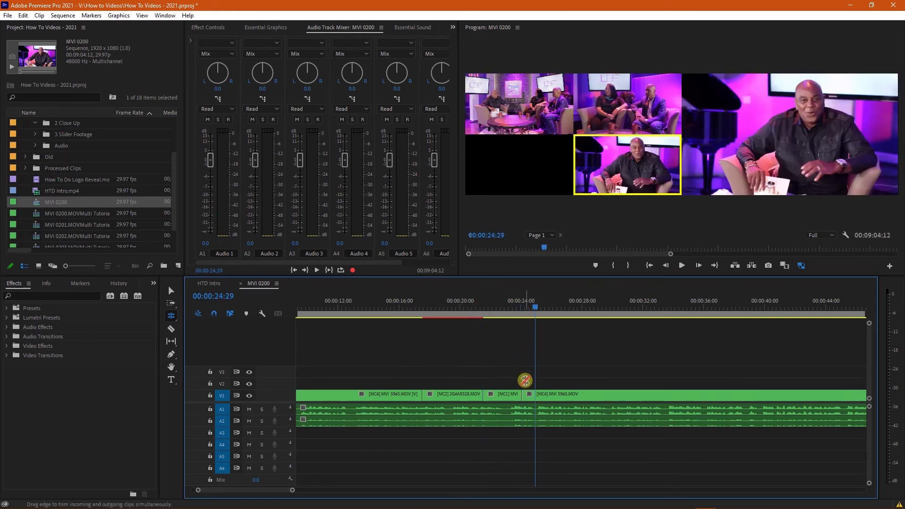
{"action": "left_click_drag", "start_coordinate": [520, 394], "coordinate": [534, 394]}
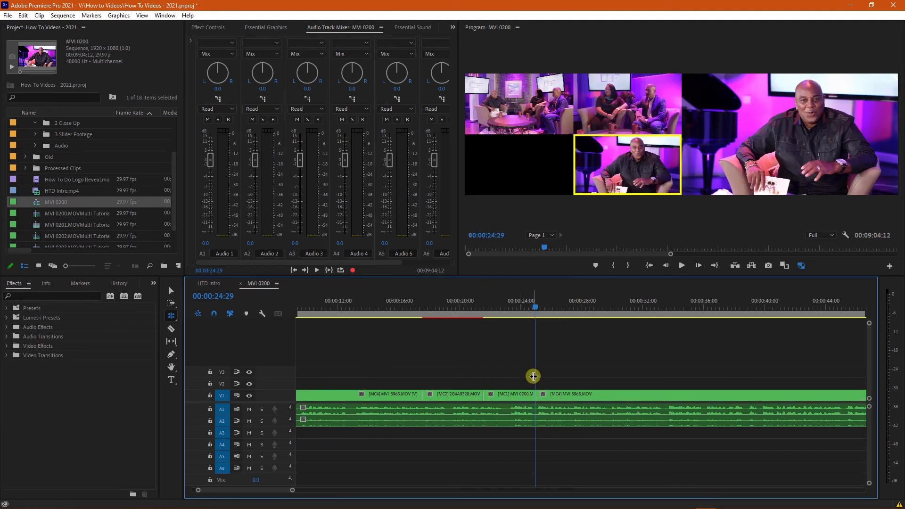
{"action": "key", "text": "v"}
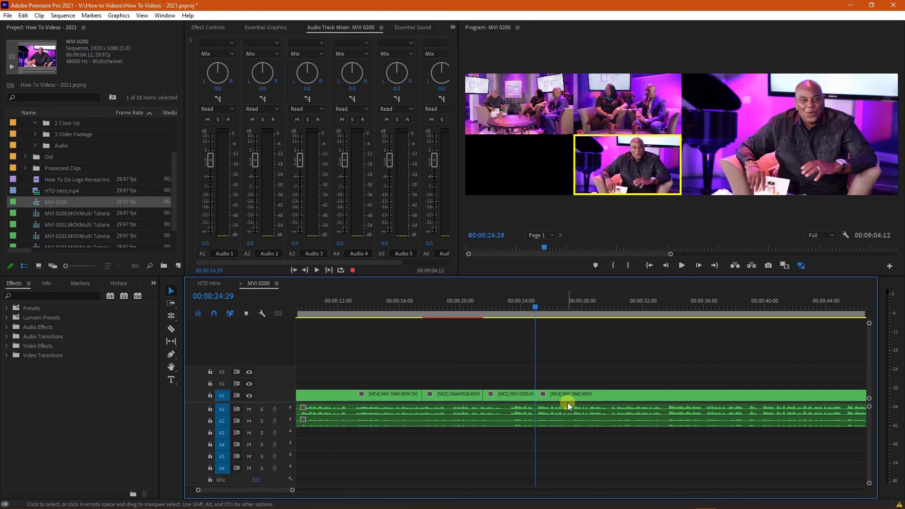
Step: View the export settings for the MVI 0200 sequence, leave without exporting and show the whole sequence in the timeline
{"action": "key", "text": "ctrl+m"}
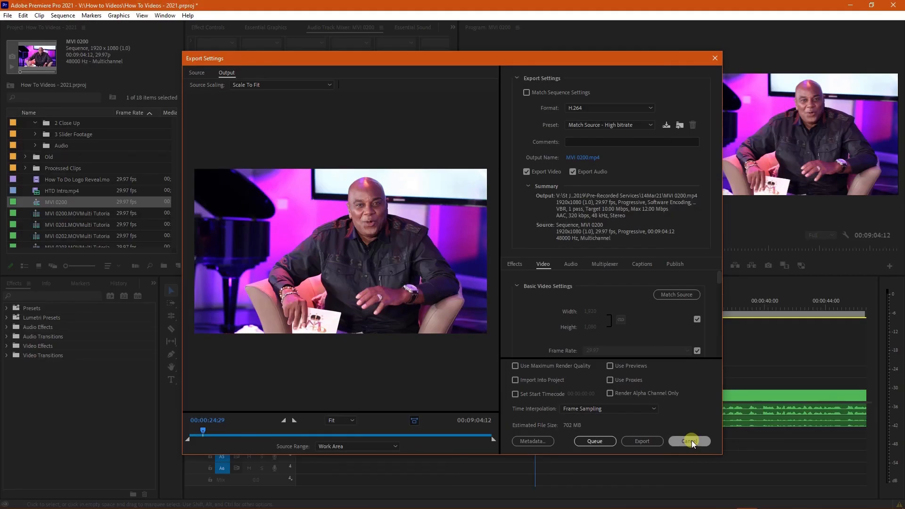
{"action": "left_click", "coordinate": [691, 441]}
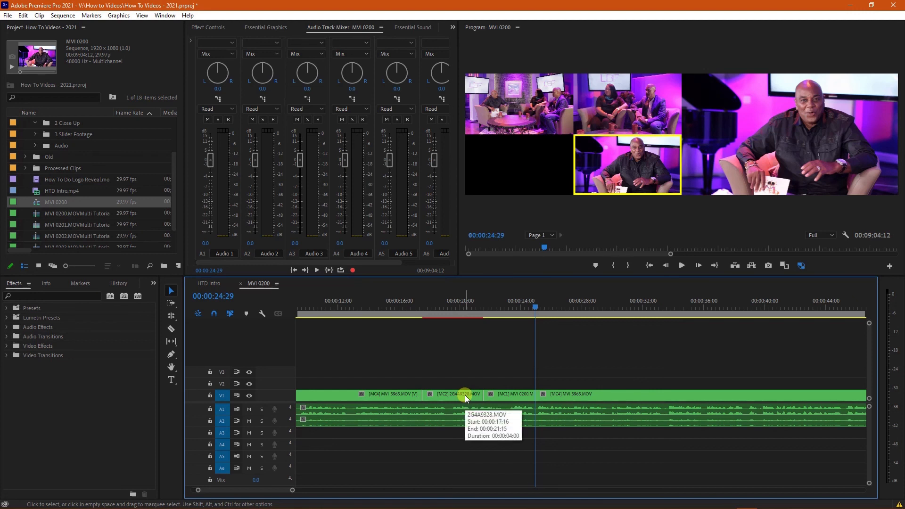
{"action": "key", "text": "minus"}
{"action": "key", "text": "minus"}
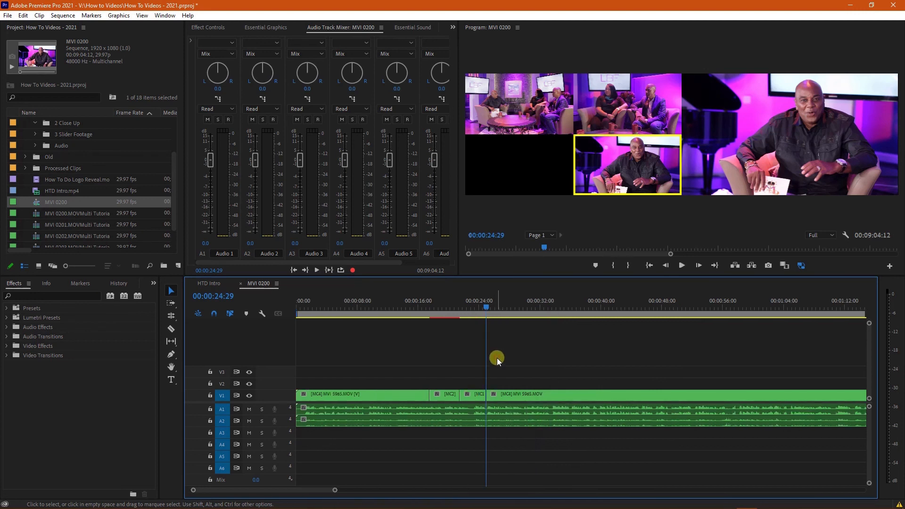
{"action": "key", "text": "minus"}
{"action": "key", "text": "minus"}
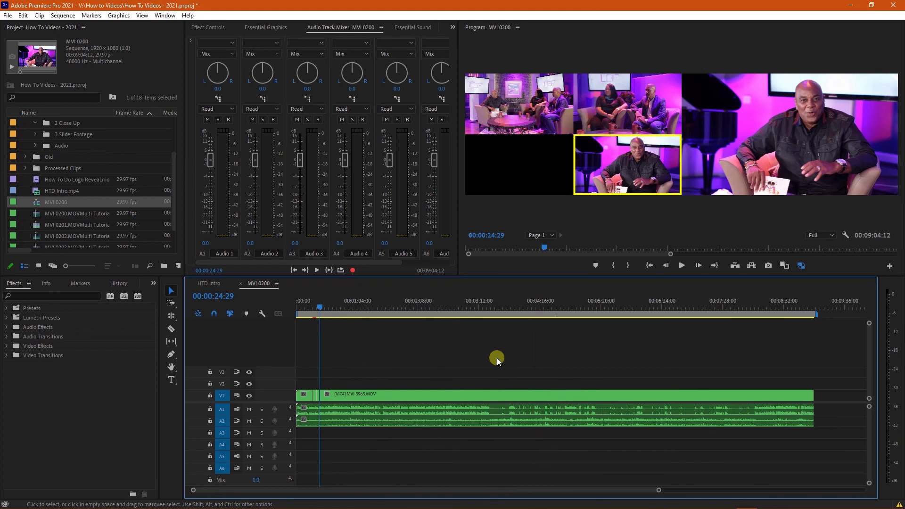